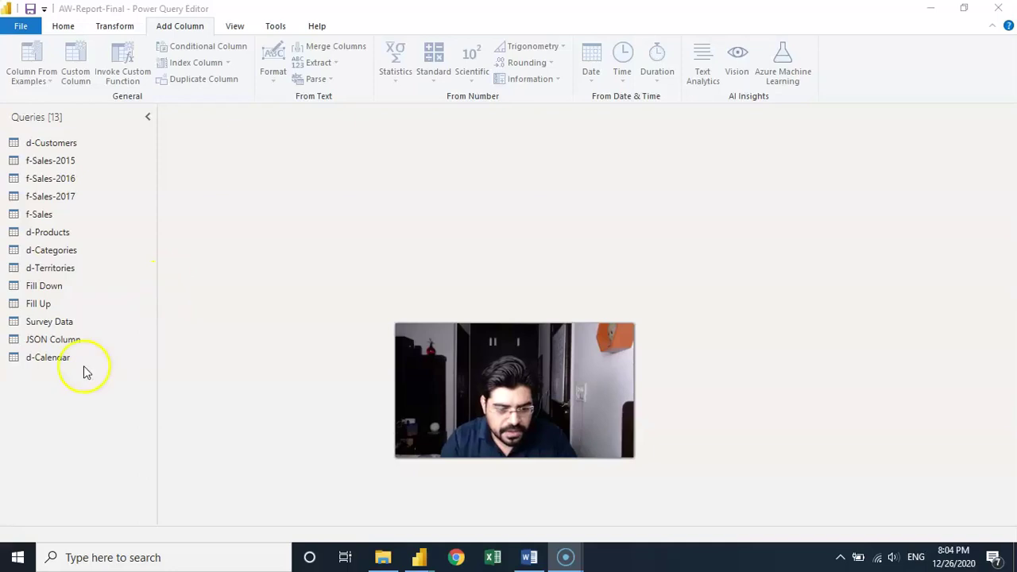
Open the f-Sales-2017 query and select its OrderQuantity column
click(76, 146)
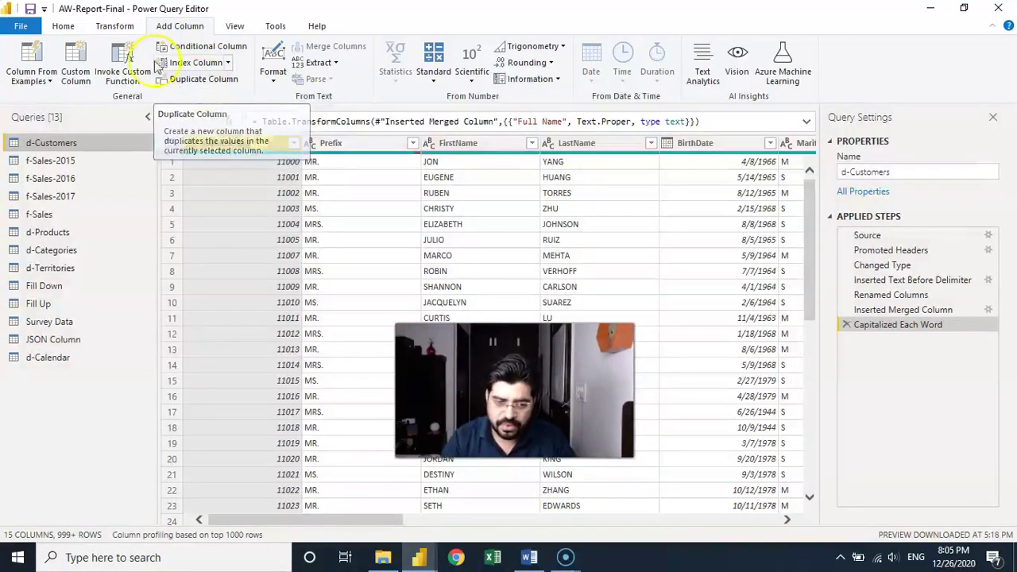
click(71, 61)
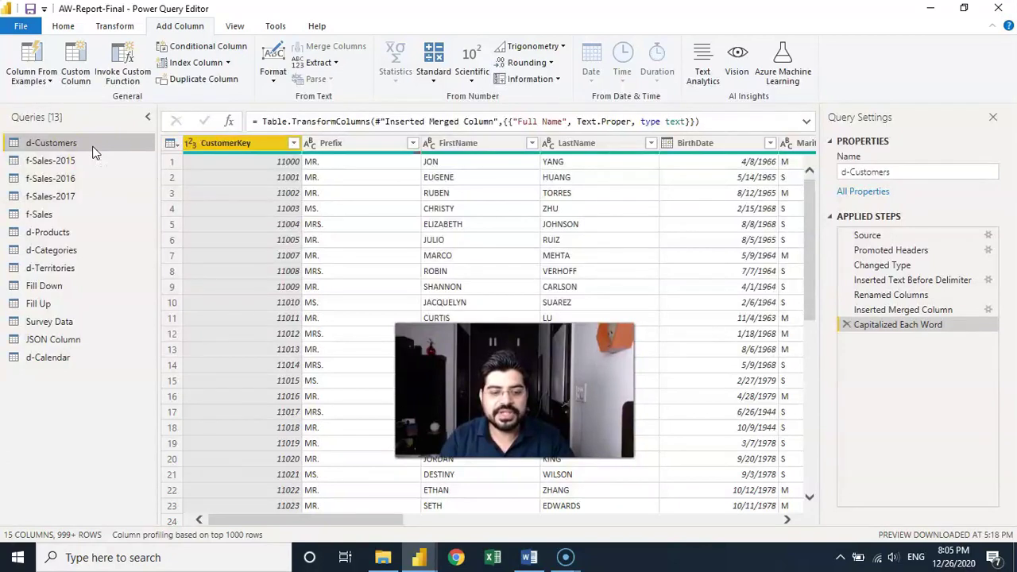
click(80, 195)
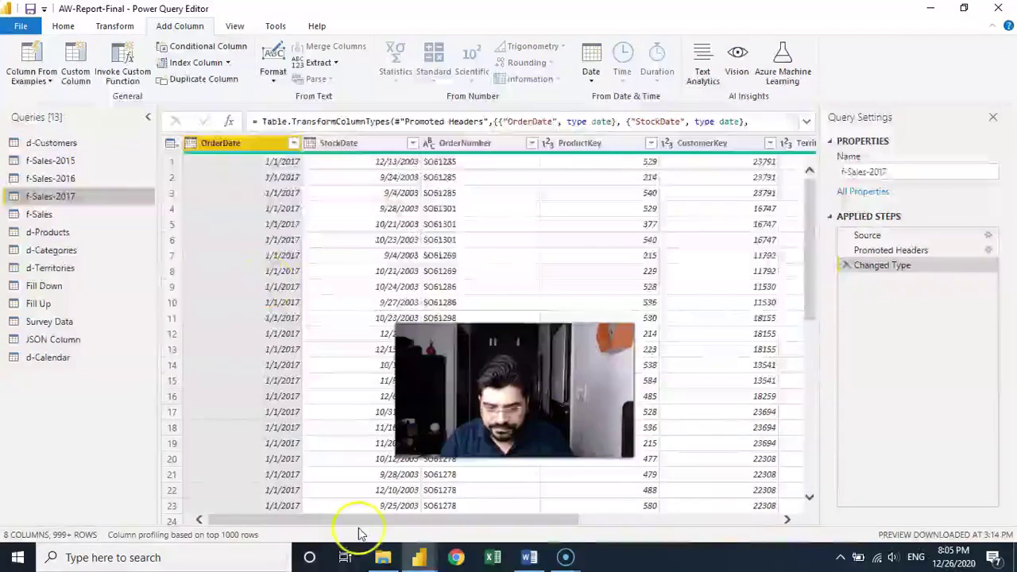
drag(361, 524, 610, 522)
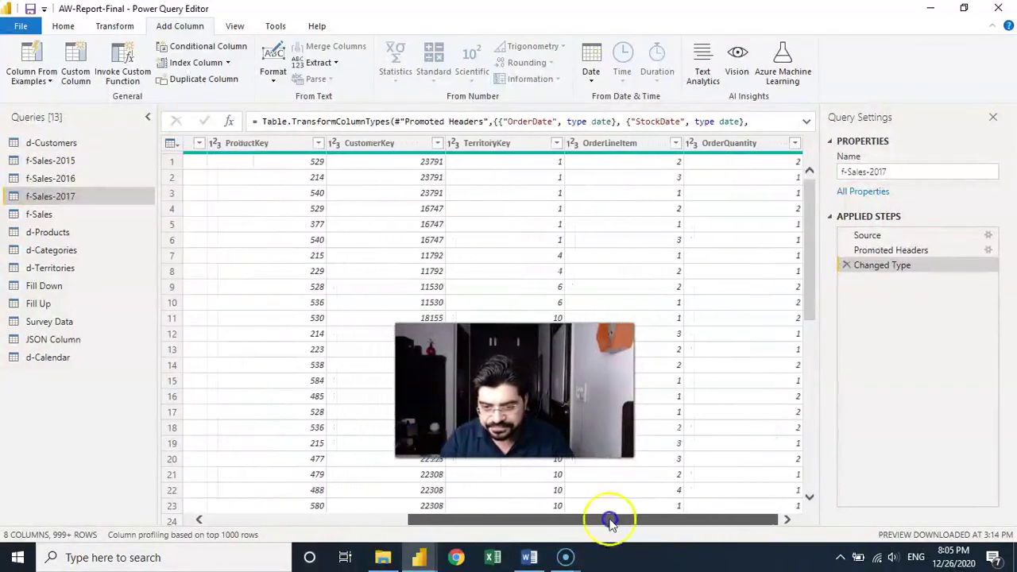
click(730, 144)
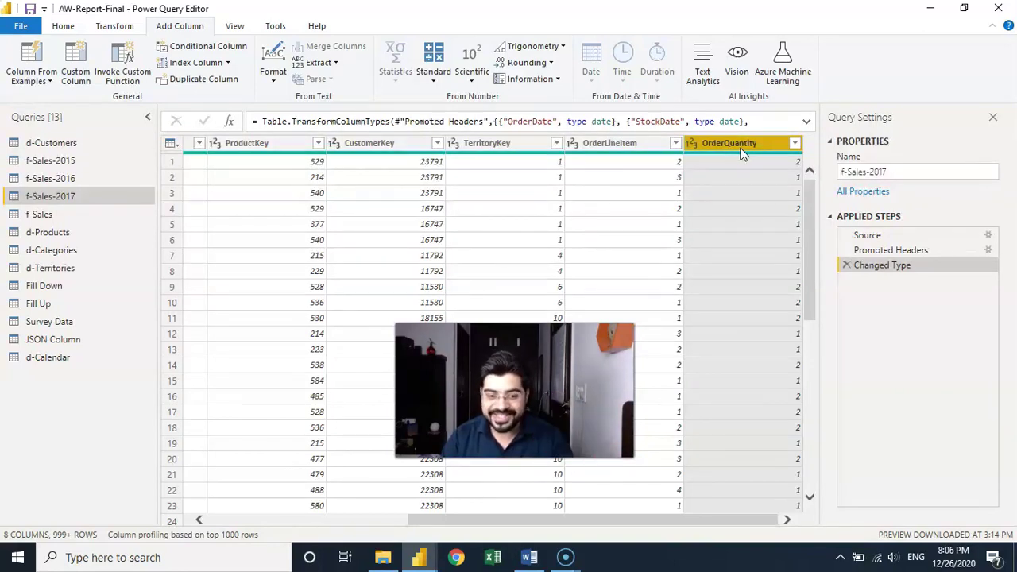
Start a conditional column in f-Sales-2017 and name it Quantity Type
click(215, 51)
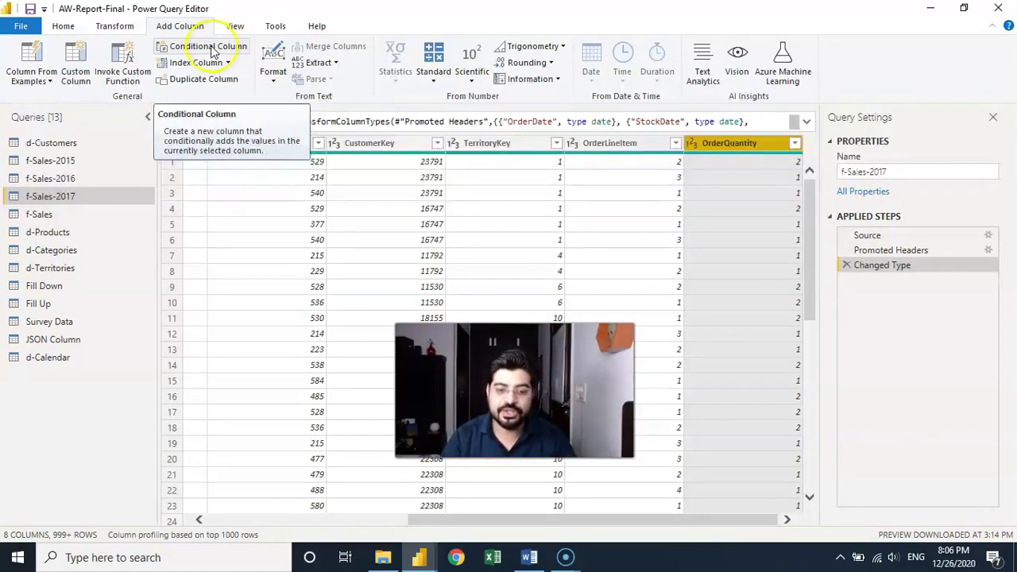
click(212, 50)
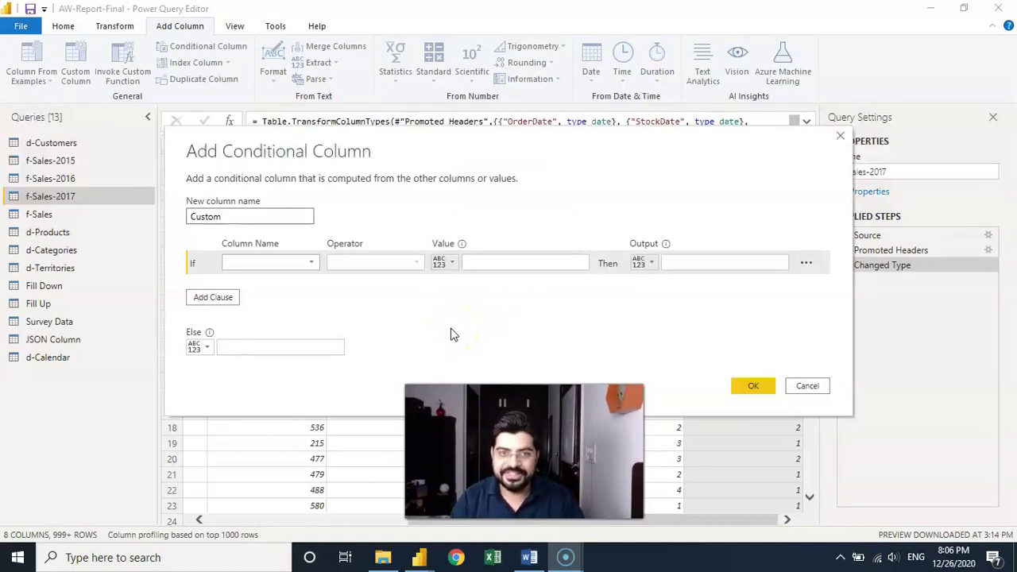
double_click(261, 216)
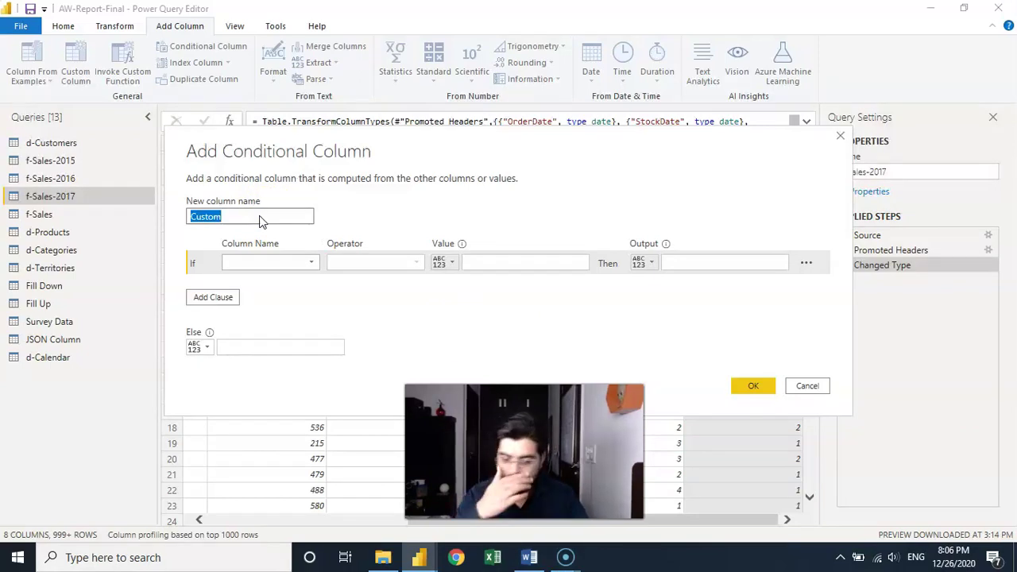
text(Cuantity Ty)
click(263, 213)
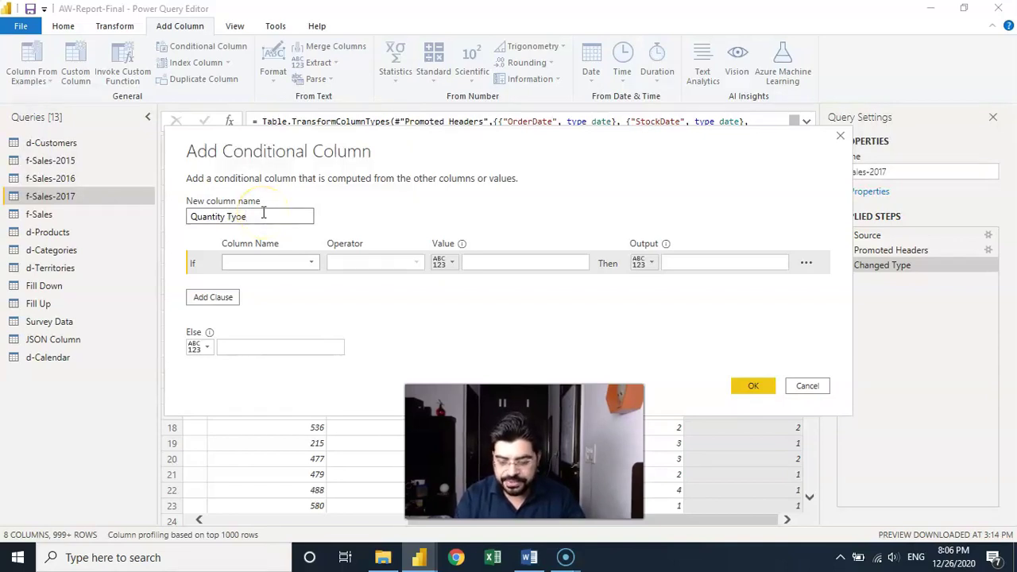
Define the rule so OrderQuantity equal to 1 outputs Single and anything else outputs Multiple, and create the column
click(293, 264)
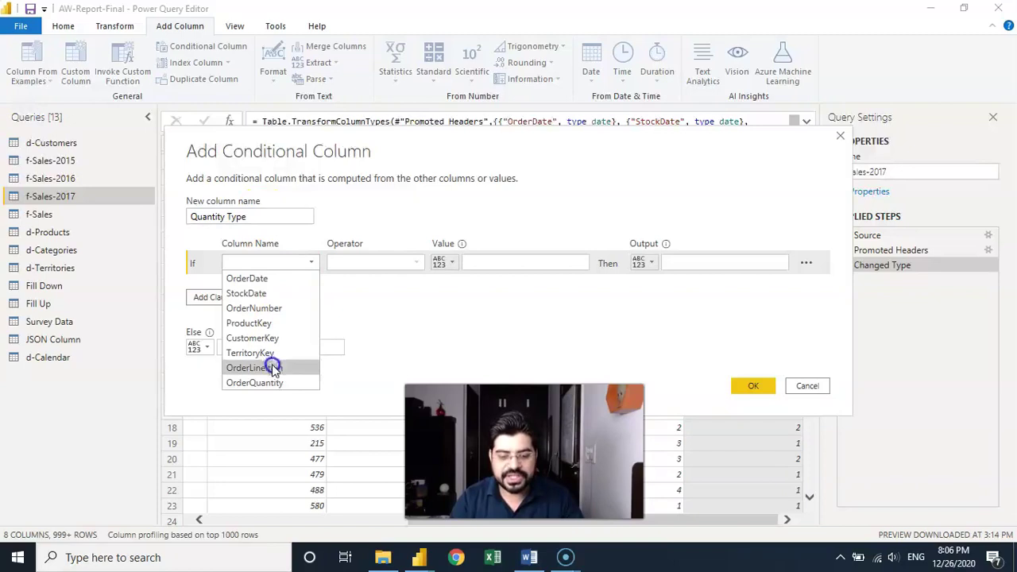
click(254, 382)
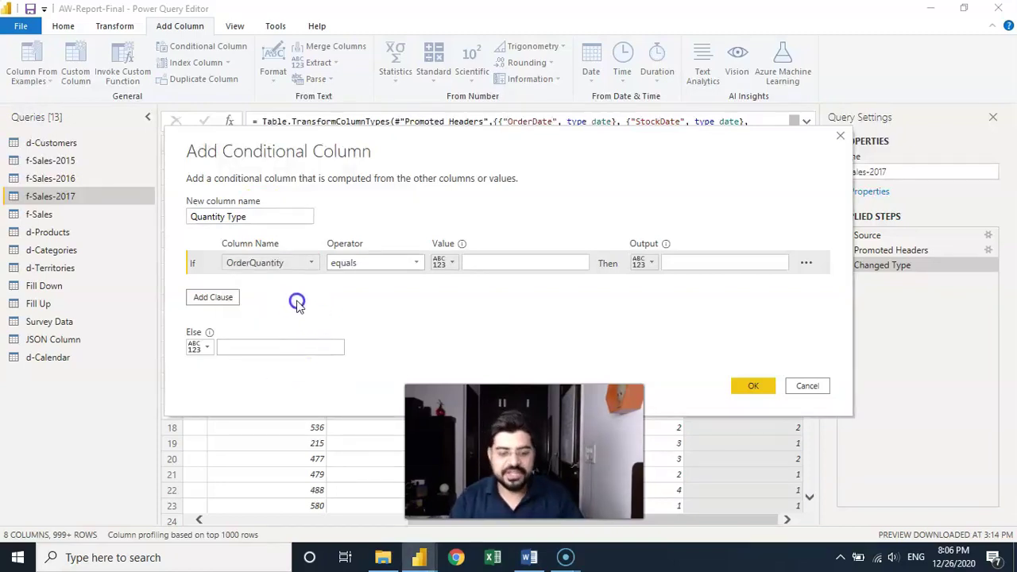
click(481, 260)
text(1)
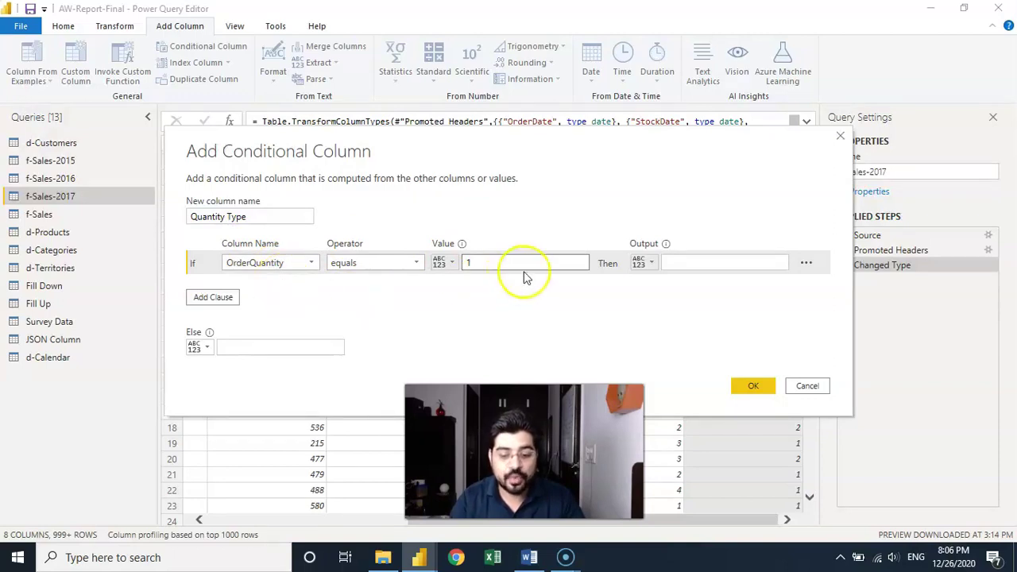
click(692, 261)
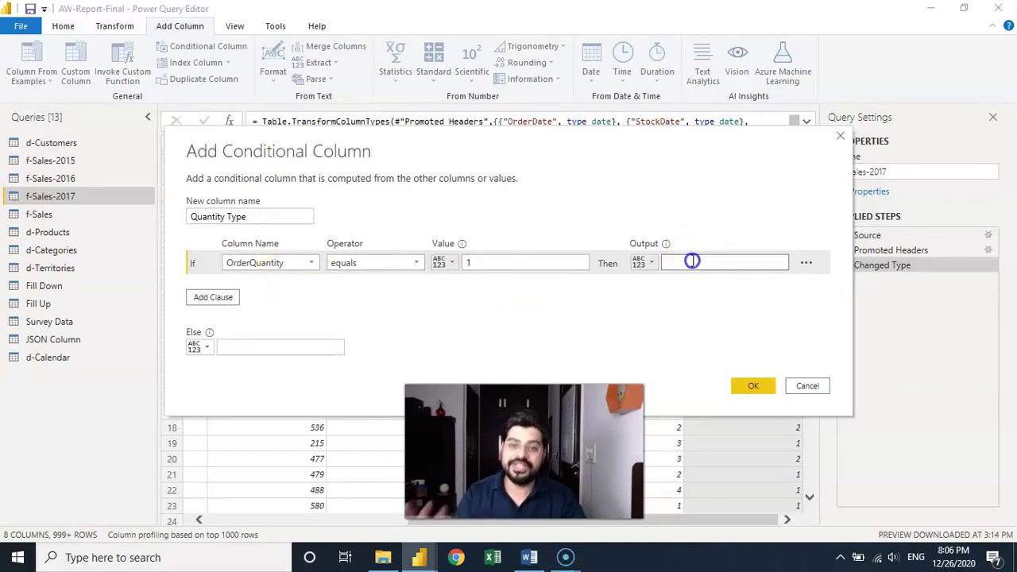
text(Single)
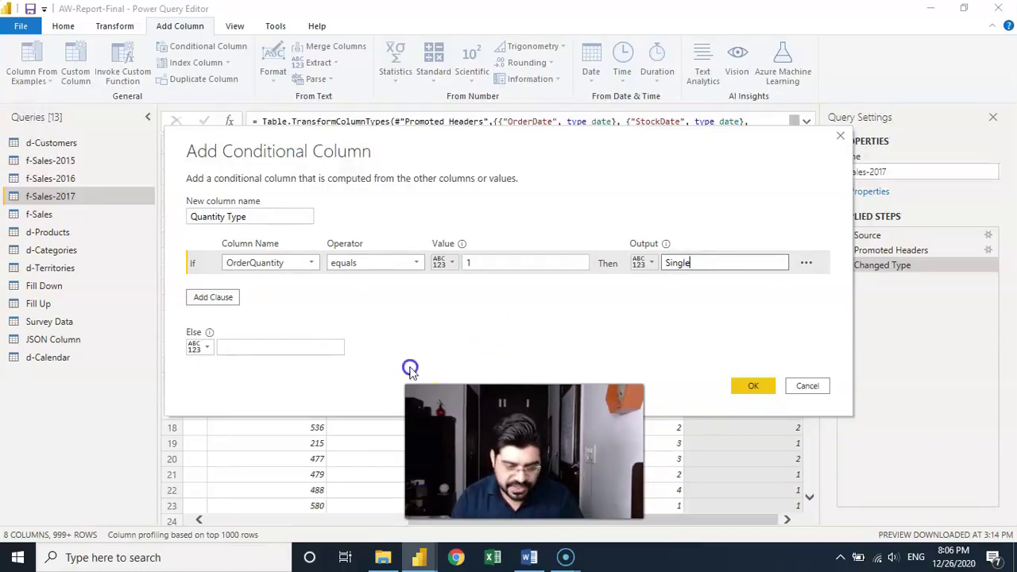
click(306, 349)
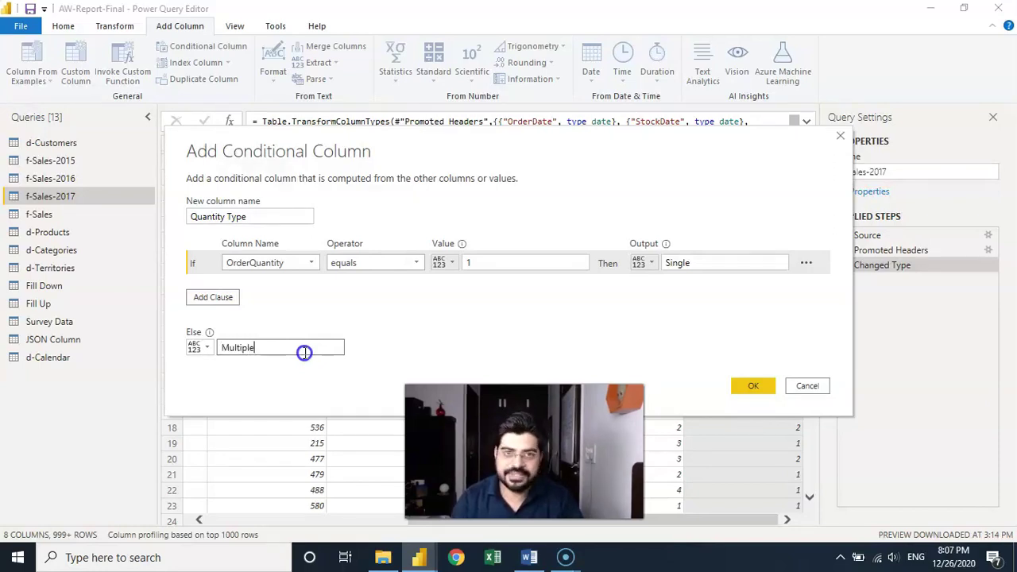
click(752, 386)
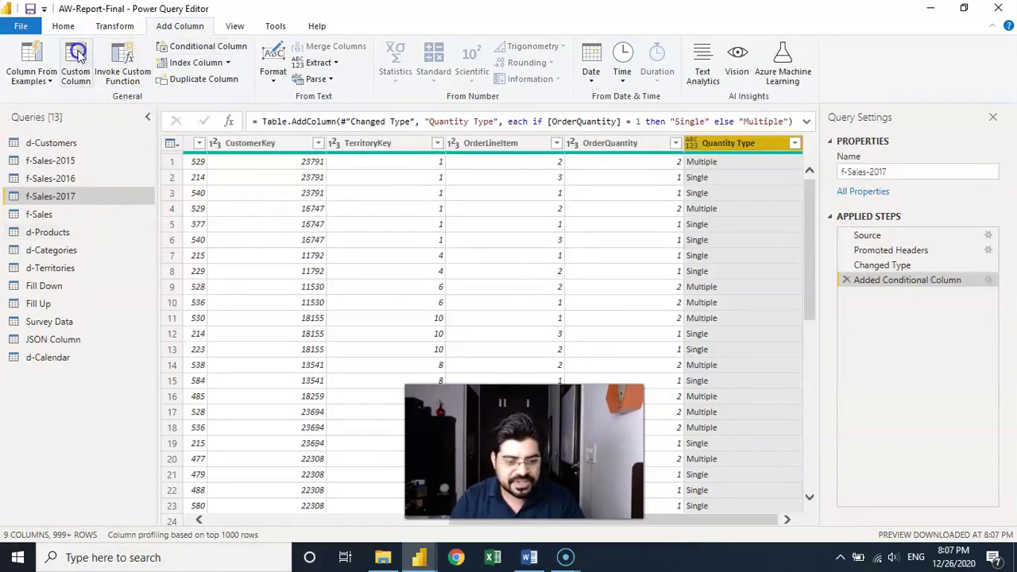
Open the d-Products query and select its ProductCost column among the price columns
click(63, 232)
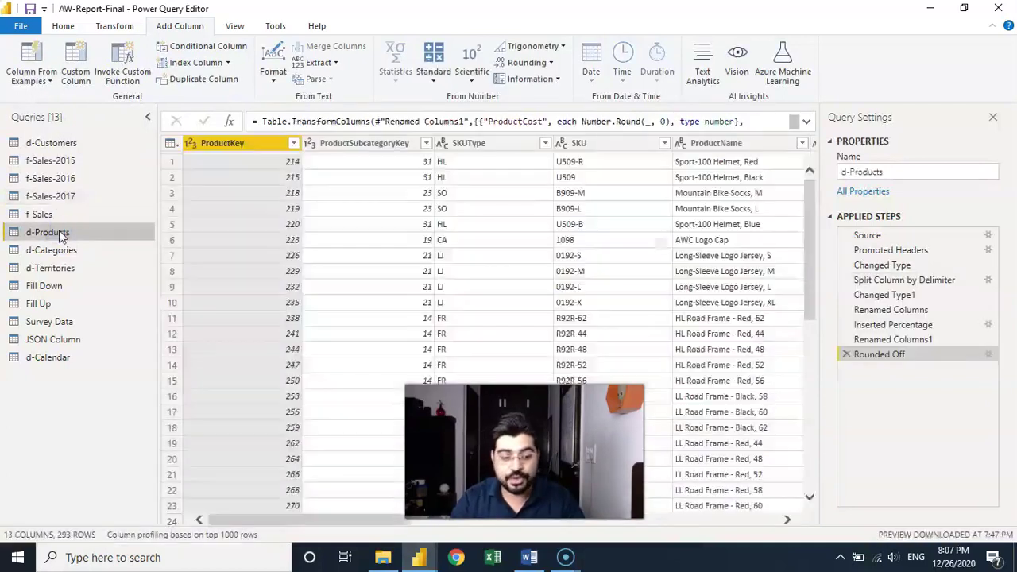
drag(316, 522, 798, 507)
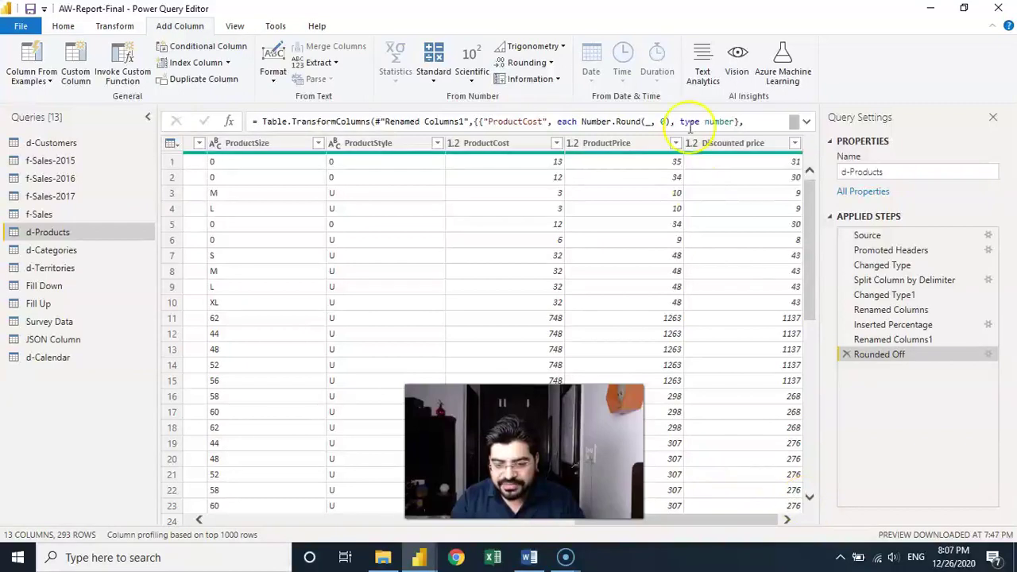
click(614, 147)
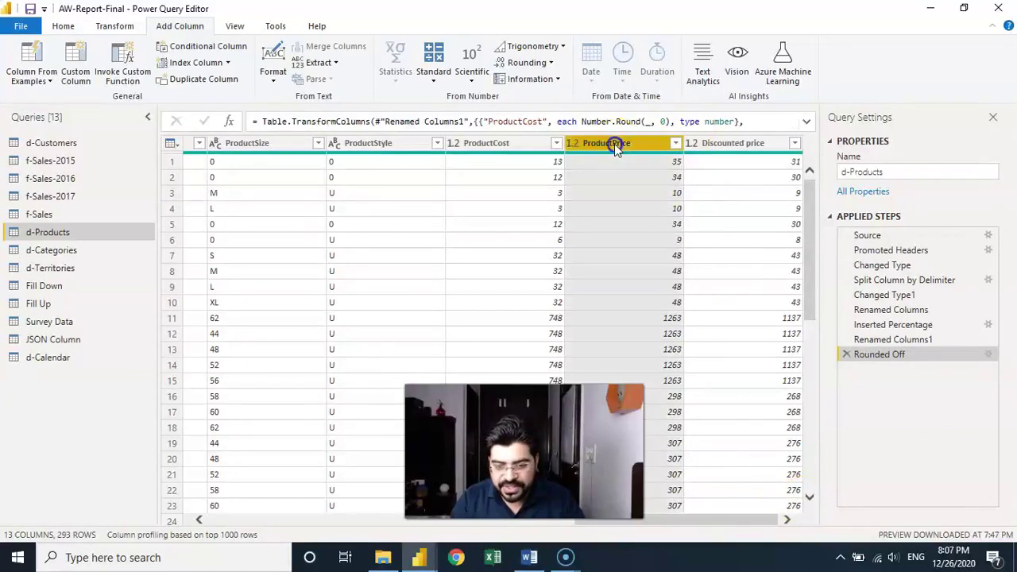
click(522, 147)
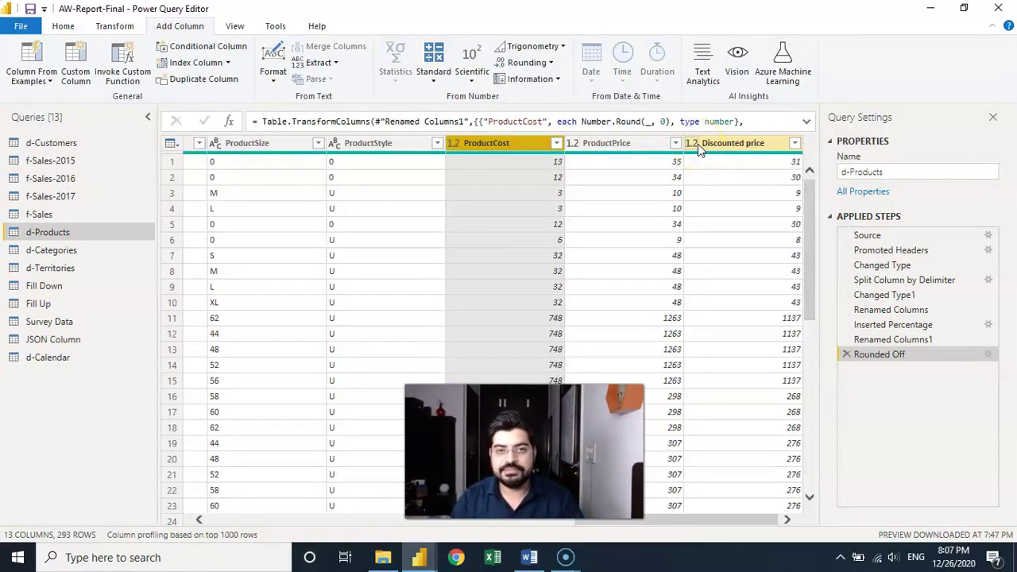
click(494, 140)
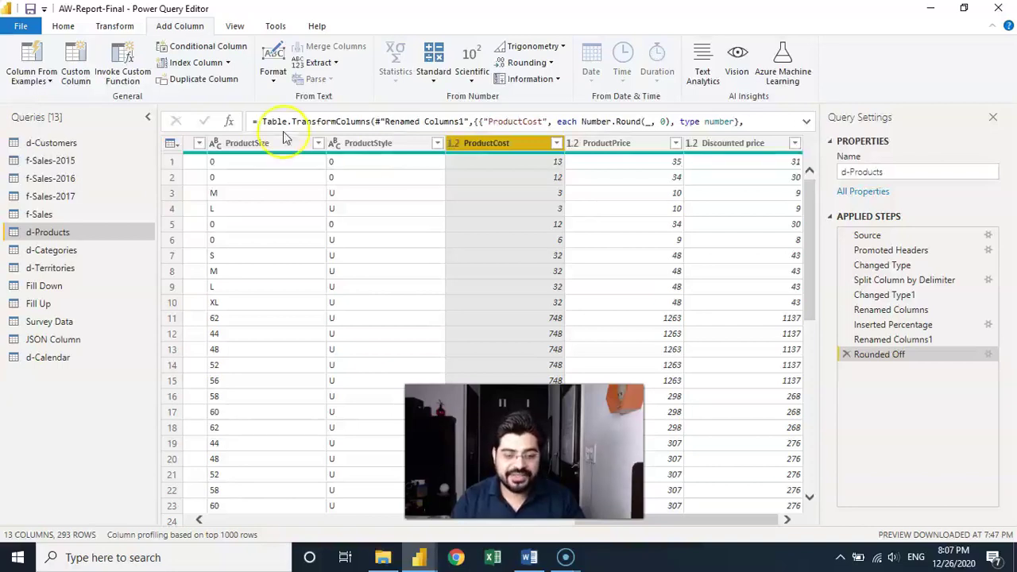
Start a custom column in d-Products and name it Revenue
click(77, 67)
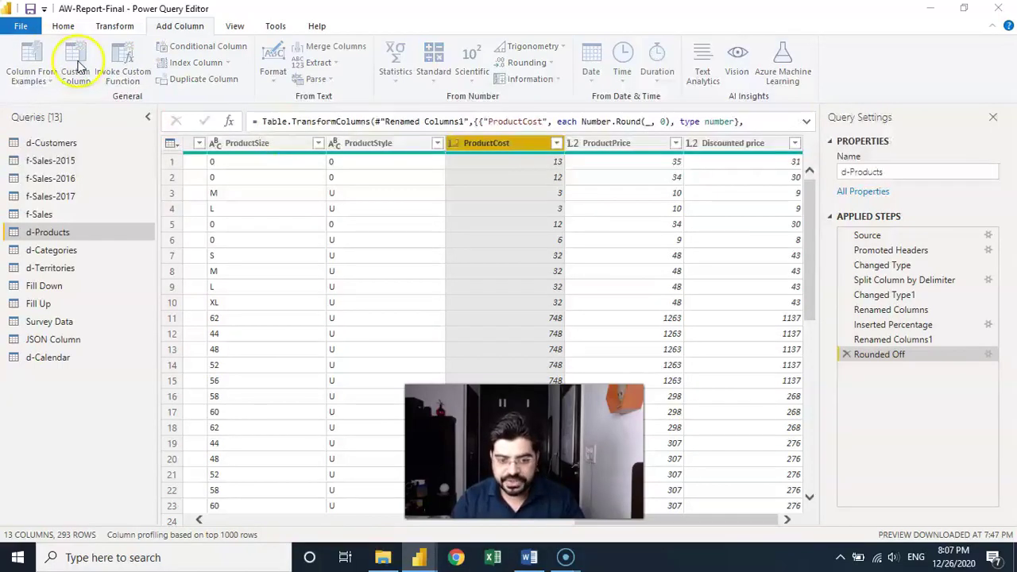
click(76, 65)
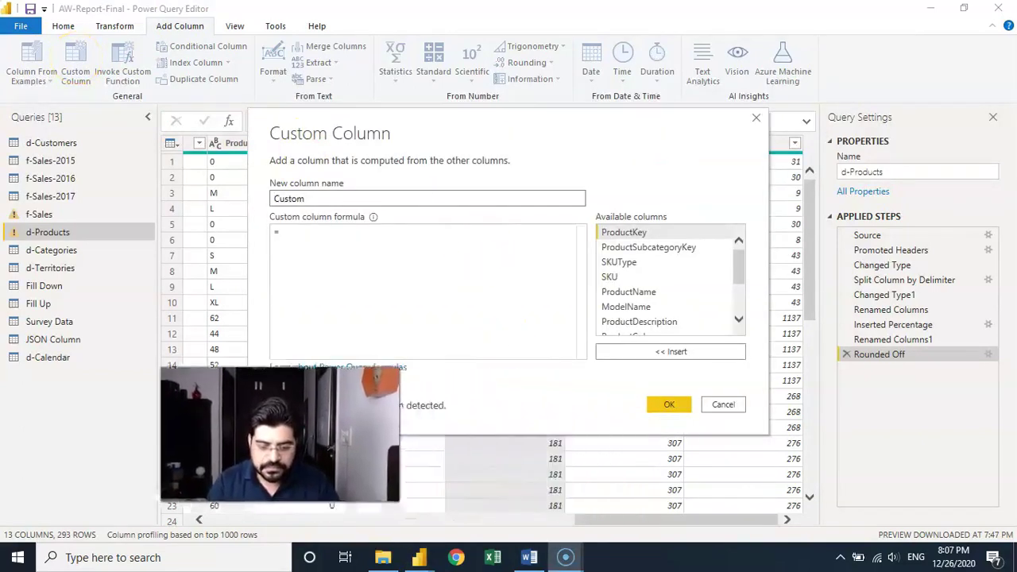
click(342, 204)
double_click(342, 202)
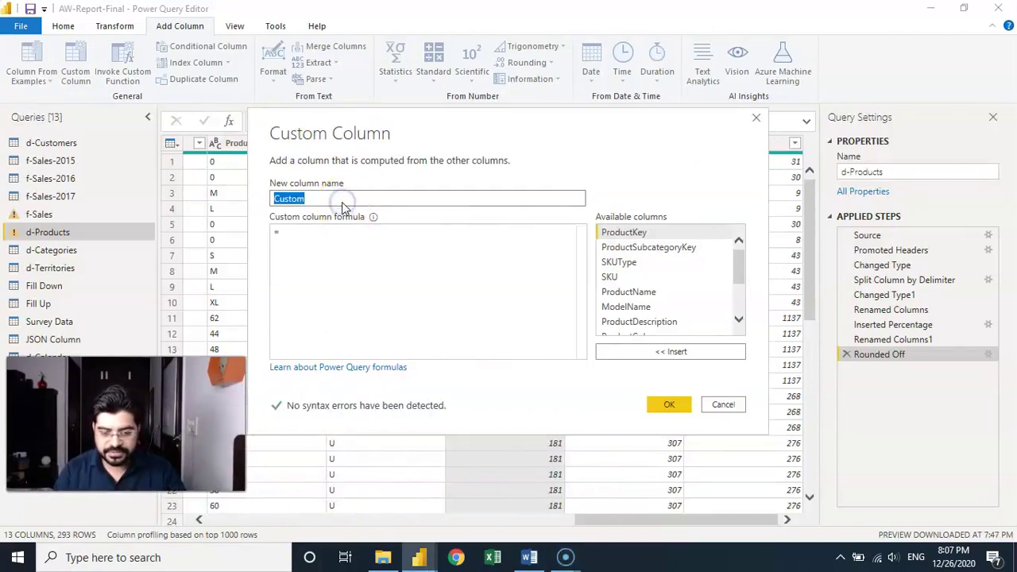
text(revenue)
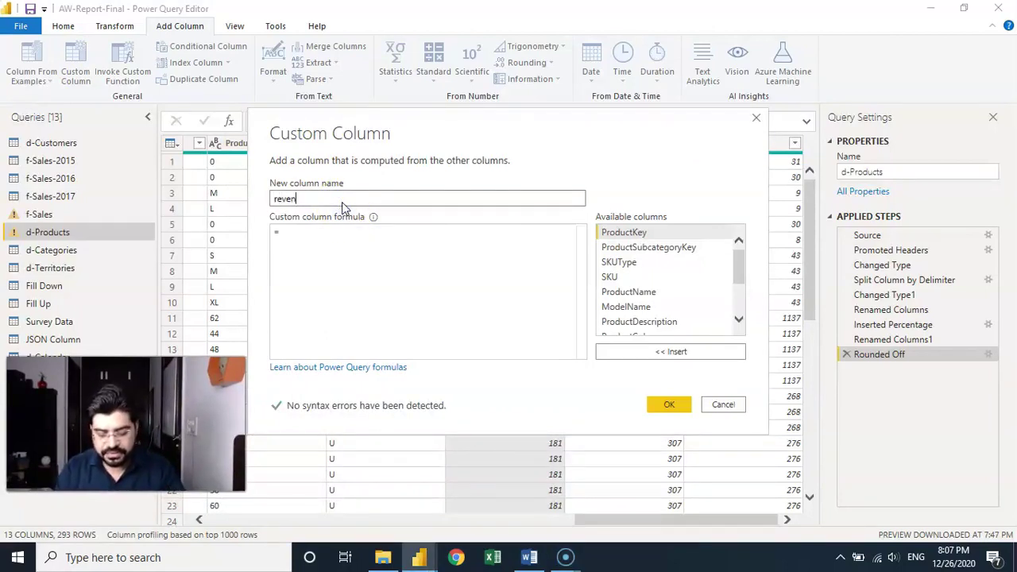
key(BackSpace)
key(BackSpace)
key(BackSpace)
key(BackSpace)
key(BackSpace)
key(BackSpace)
key(BackSpace)
text(Reve)
Build the Revenue formula as [ProductPrice]-[ProductCost] from the available columns and create the custom column
click(334, 250)
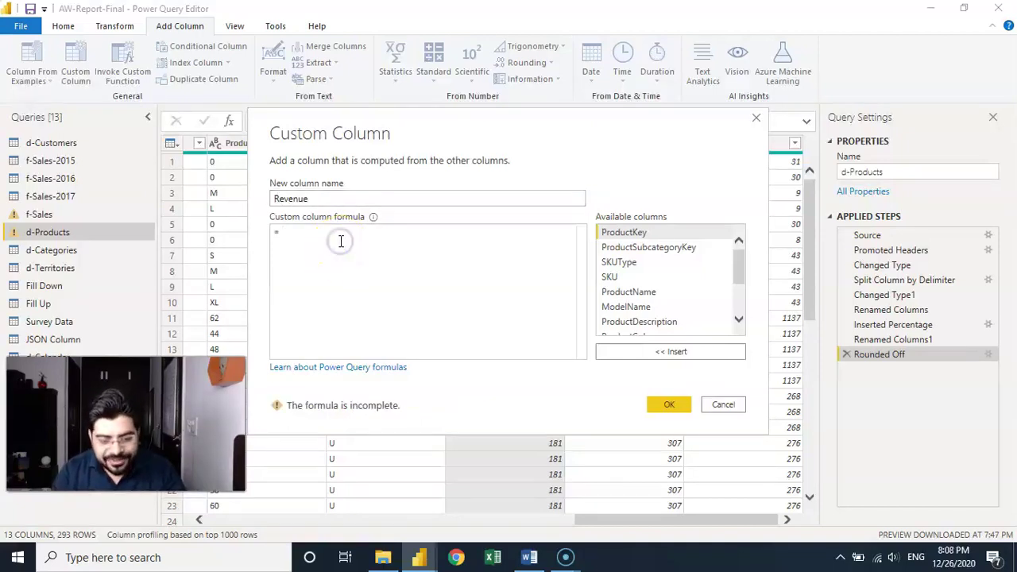
click(626, 234)
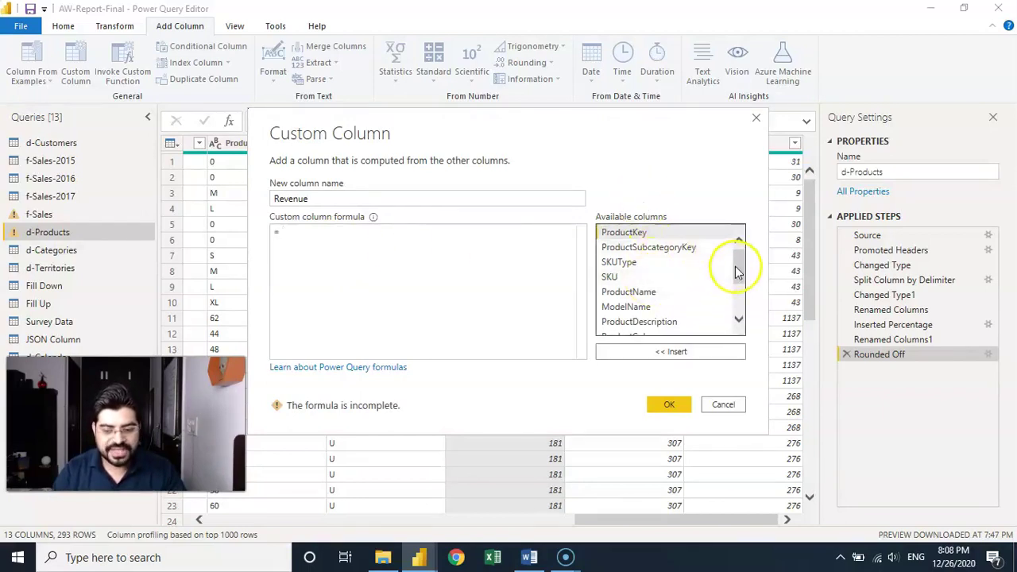
drag(741, 262, 738, 286)
click(649, 314)
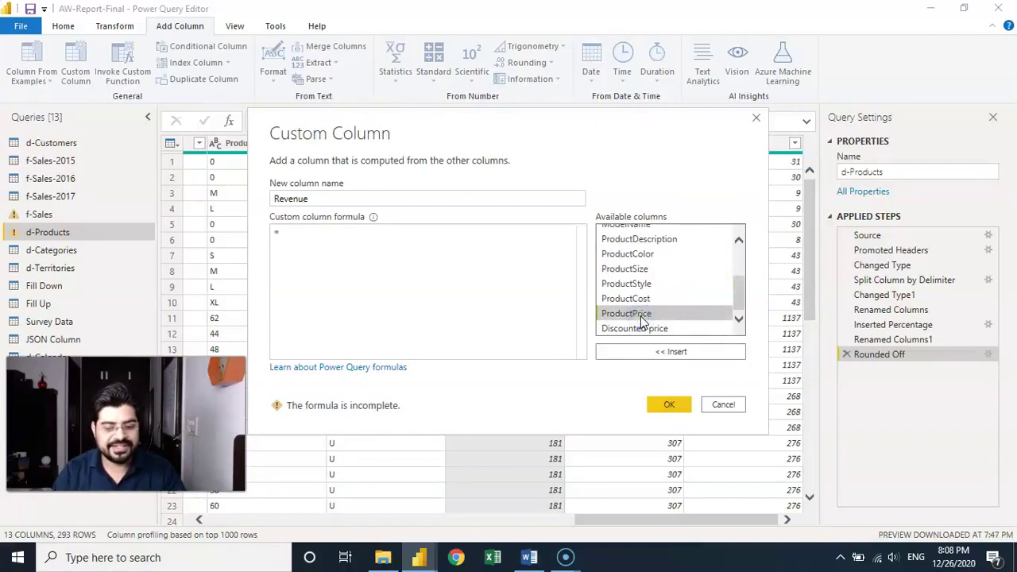
click(649, 354)
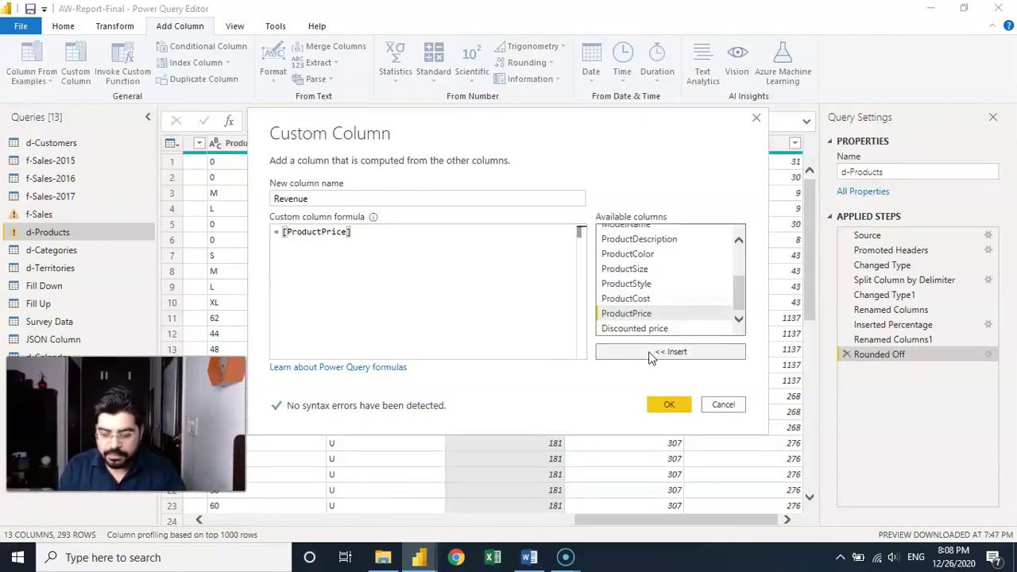
text(-)
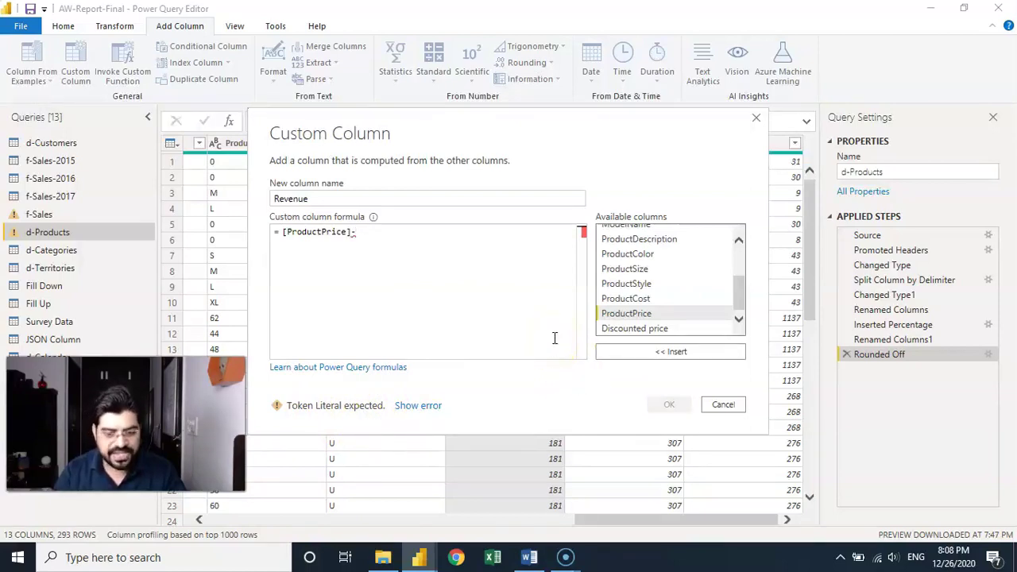
click(707, 313)
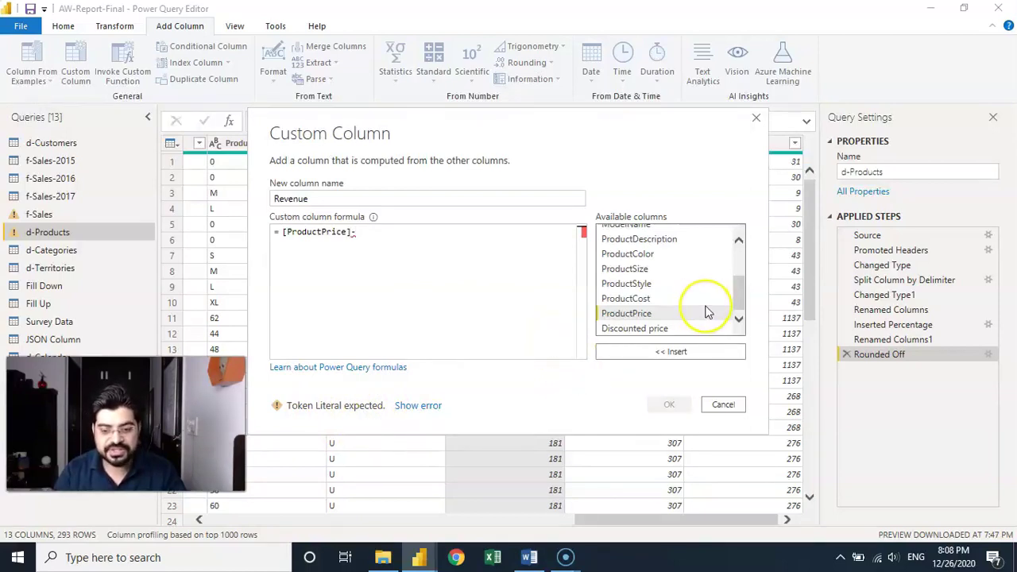
click(646, 298)
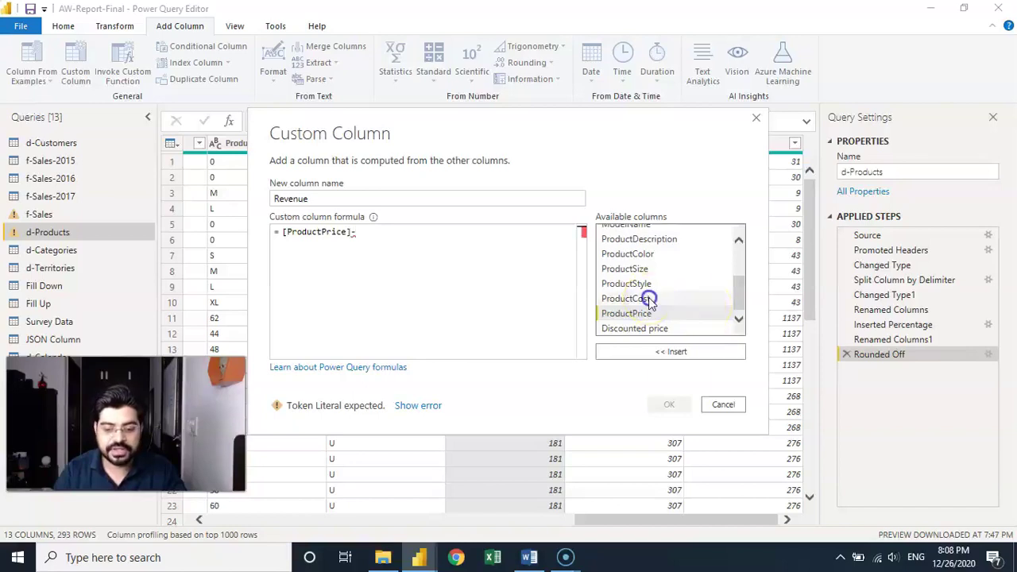
click(653, 353)
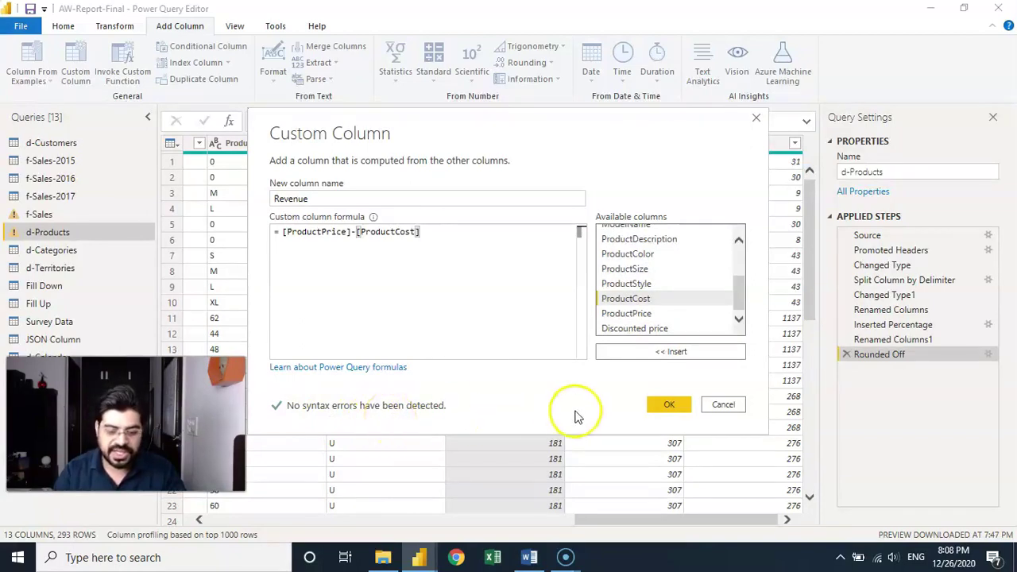
click(669, 404)
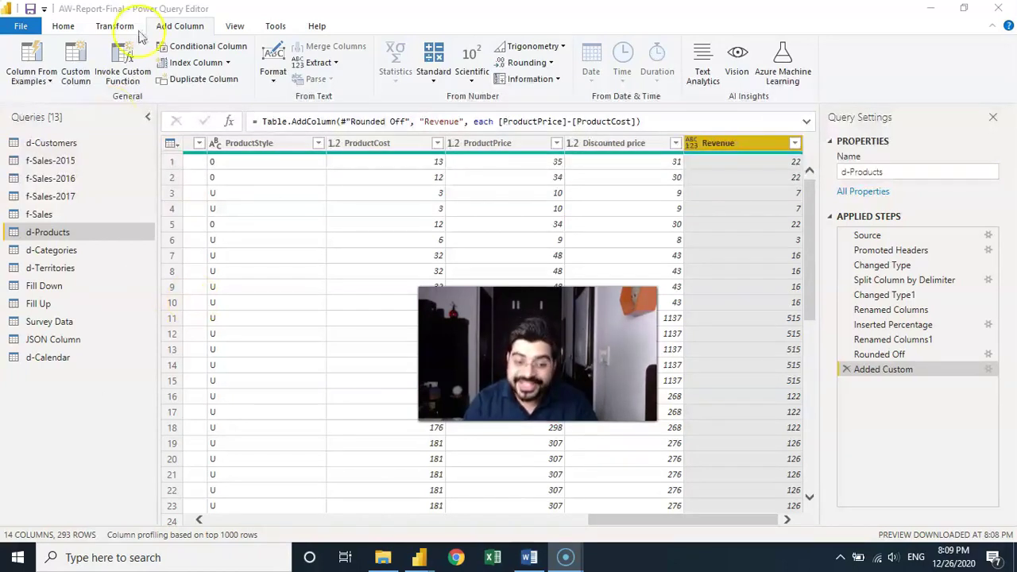
Create a blank query and begin a function formula with the parameters Price as number and Quantity as number
click(73, 31)
click(72, 30)
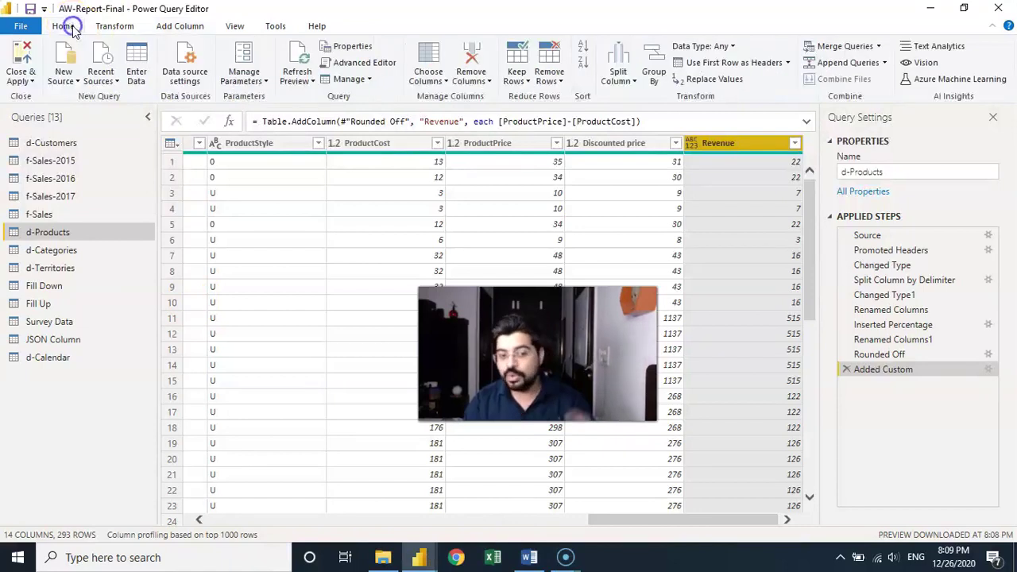
click(69, 79)
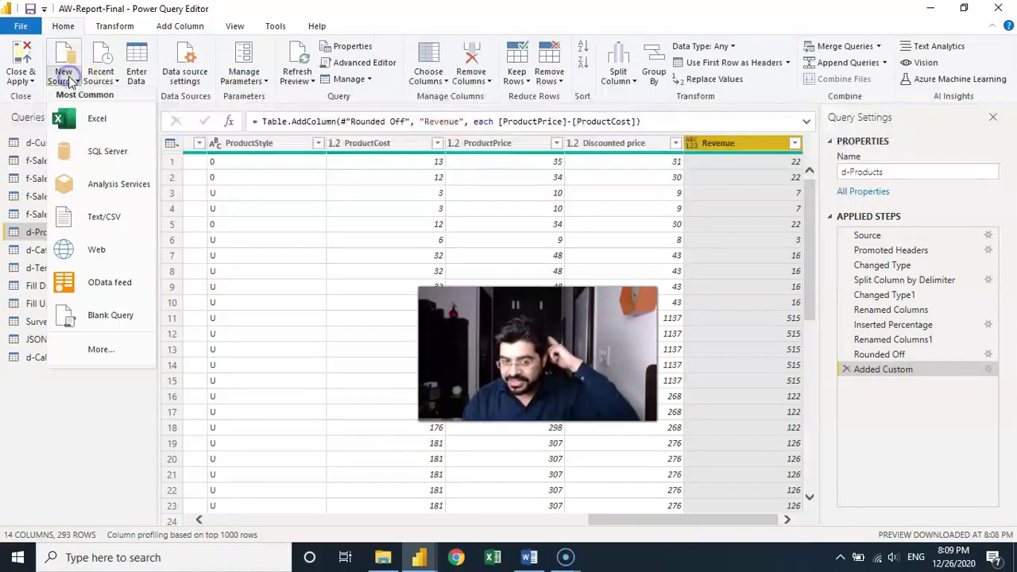
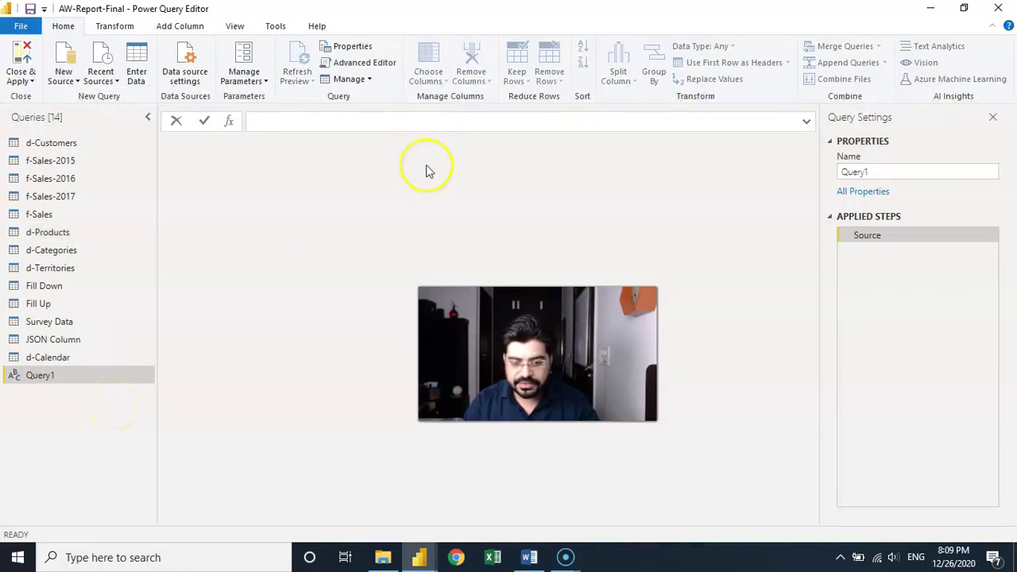
text(=()
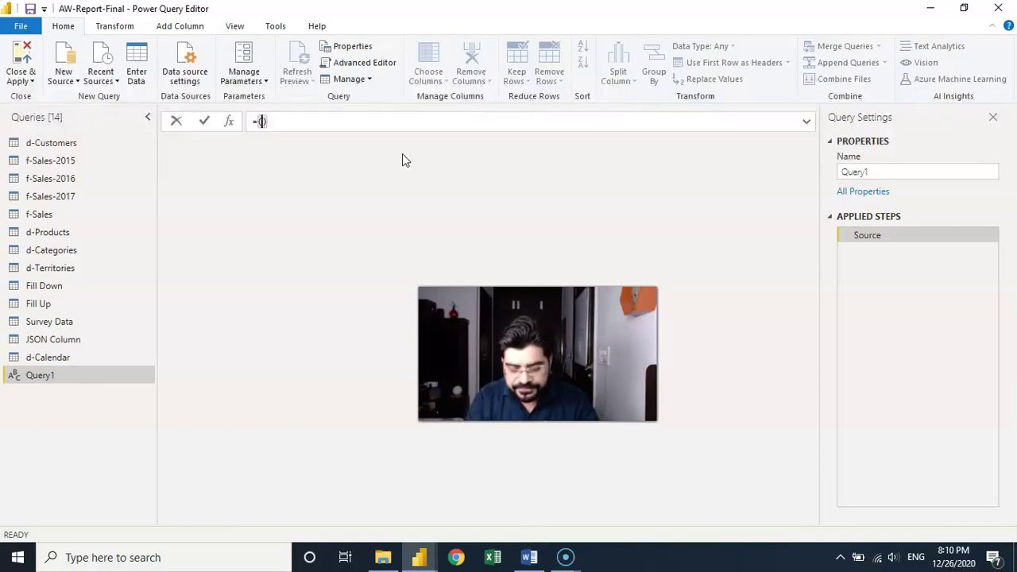
text(Pr)
text(ice as )
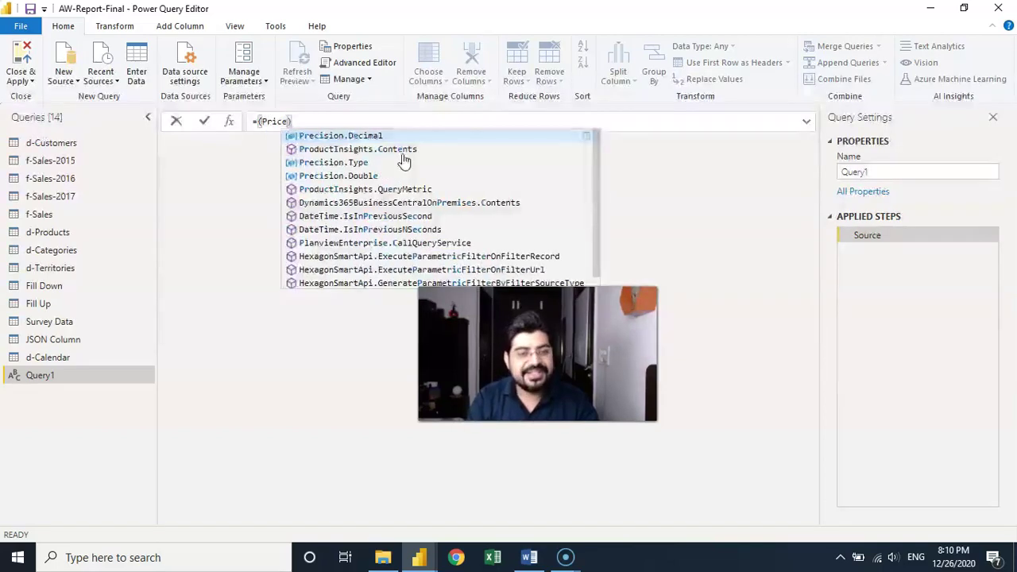
text(number)
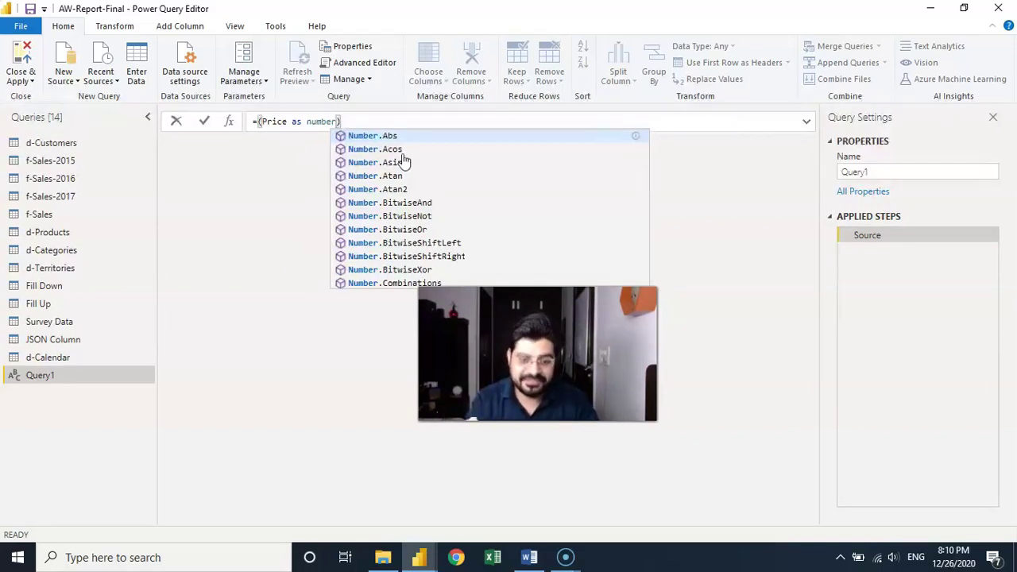
text(,)
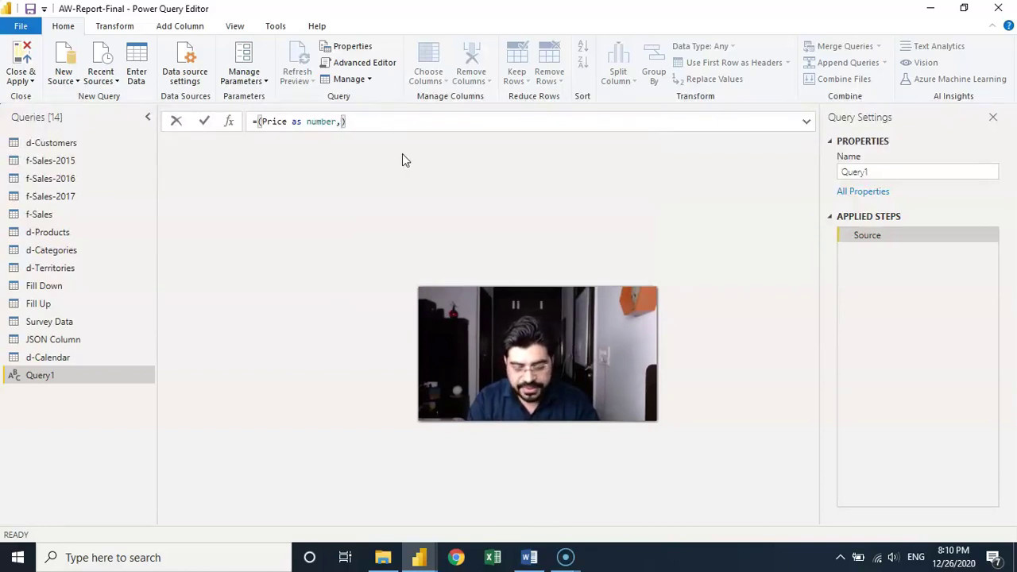
text(Quantity as number)
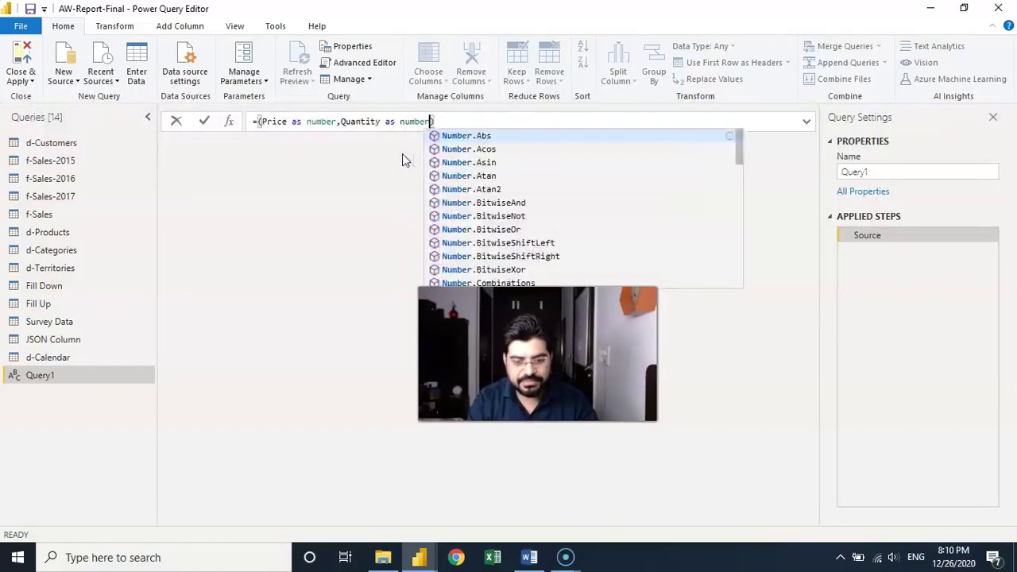
Complete the function formula with => Price*Quantity after the parameter list and commit it
click(501, 120)
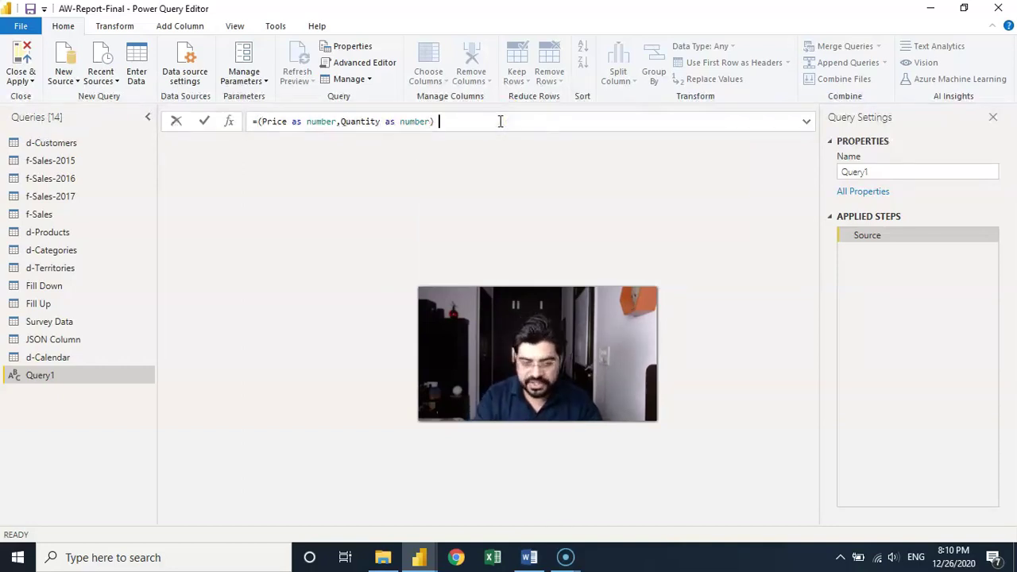
text(=>)
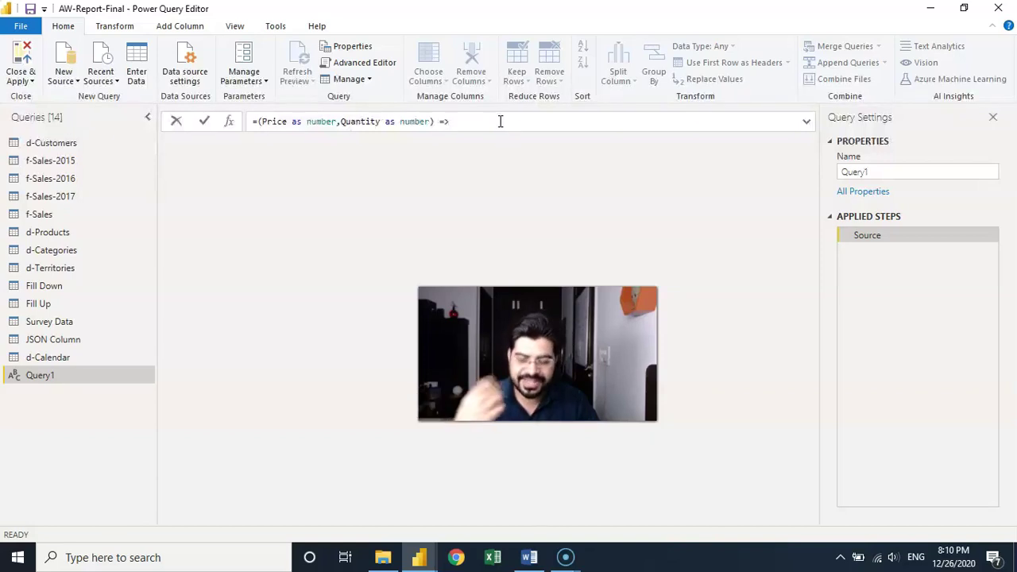
text(P)
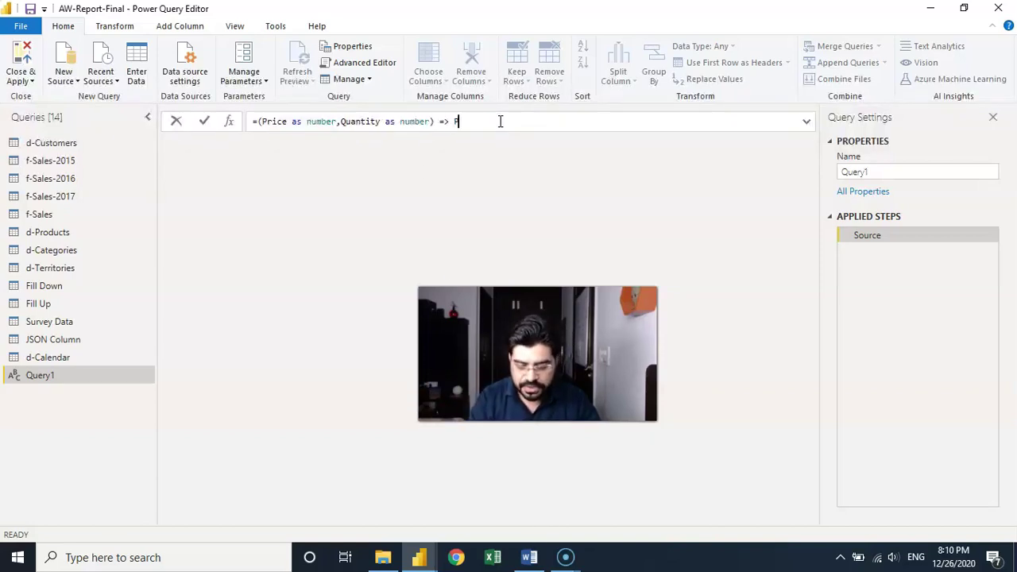
text(rice*)
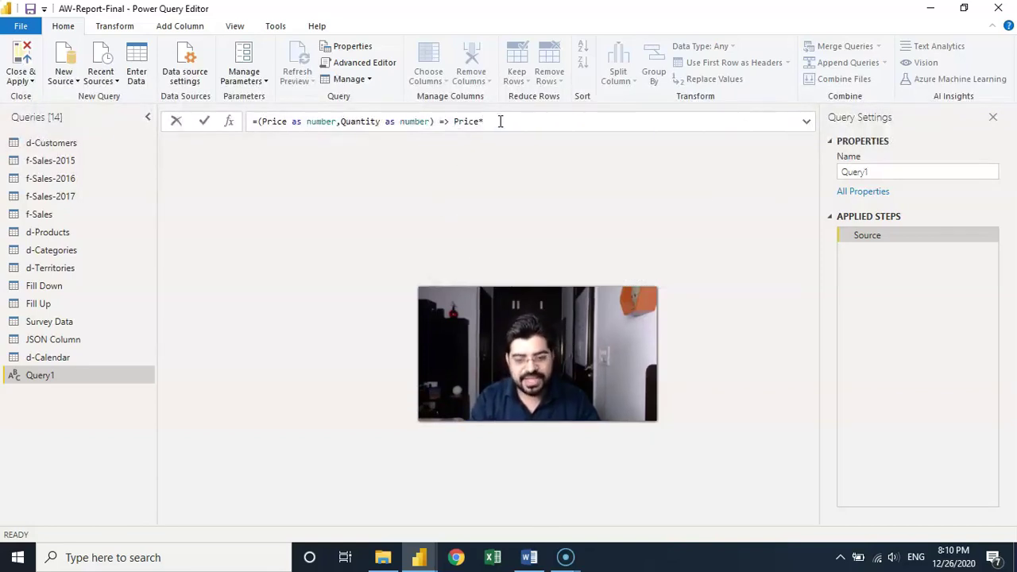
text(Quantit)
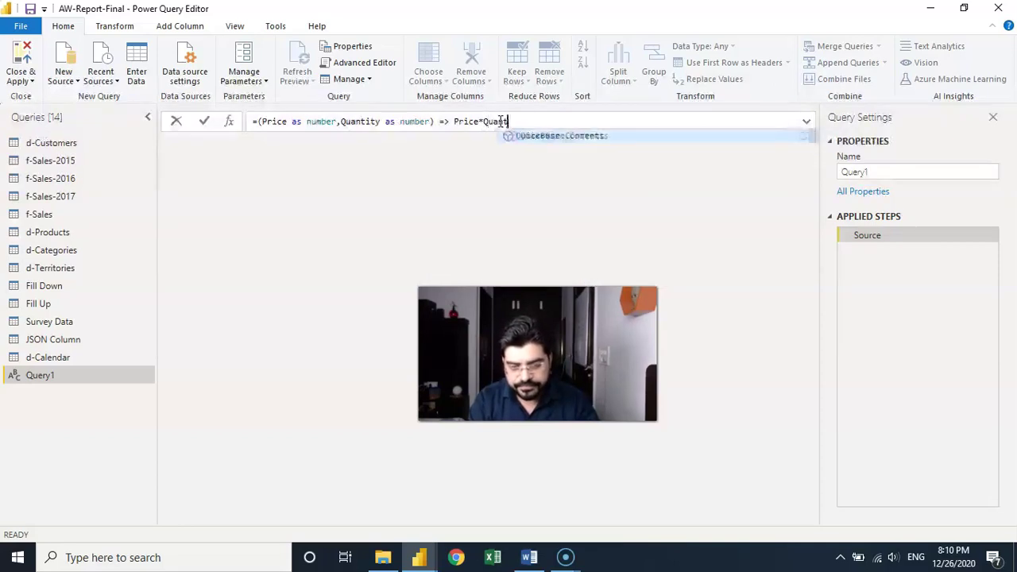
text(y)
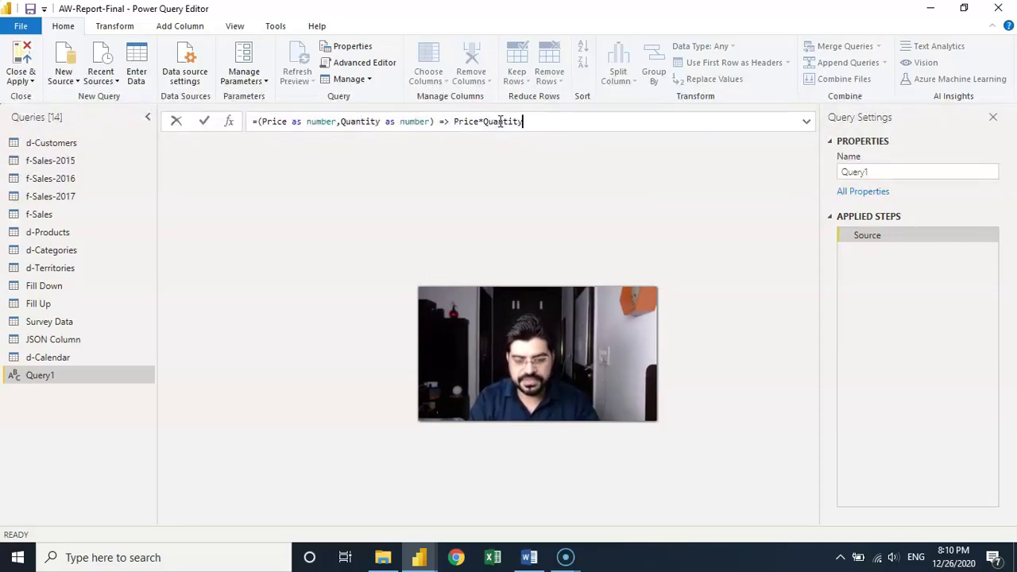
click(624, 179)
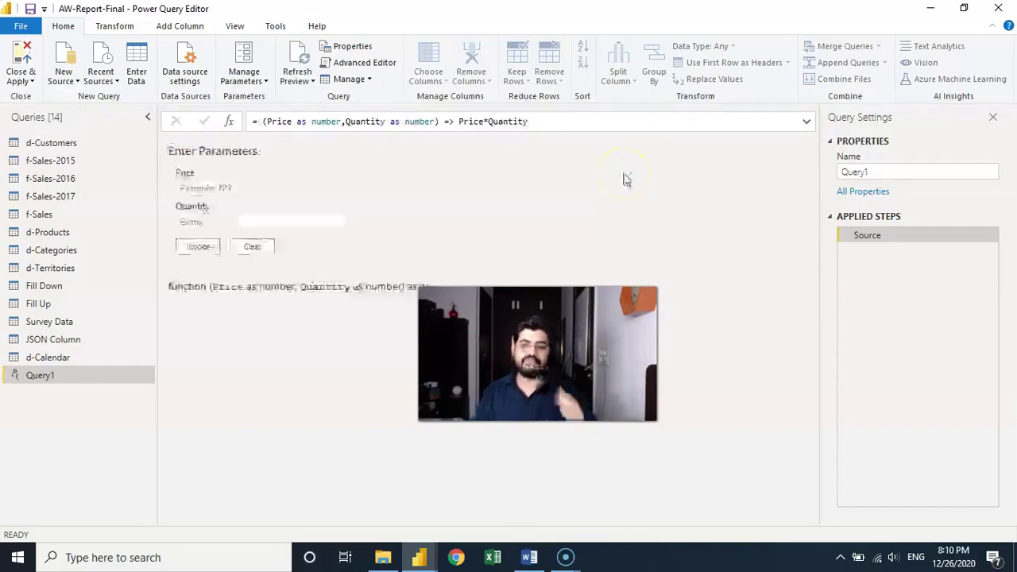
click(248, 179)
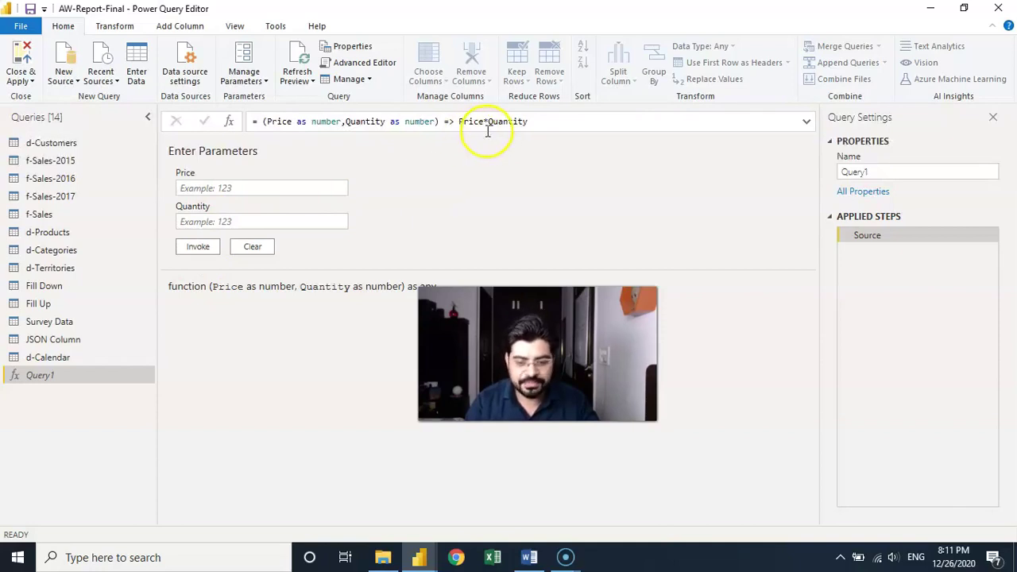
Rename the new function query as Revenue Calculation
click(876, 172)
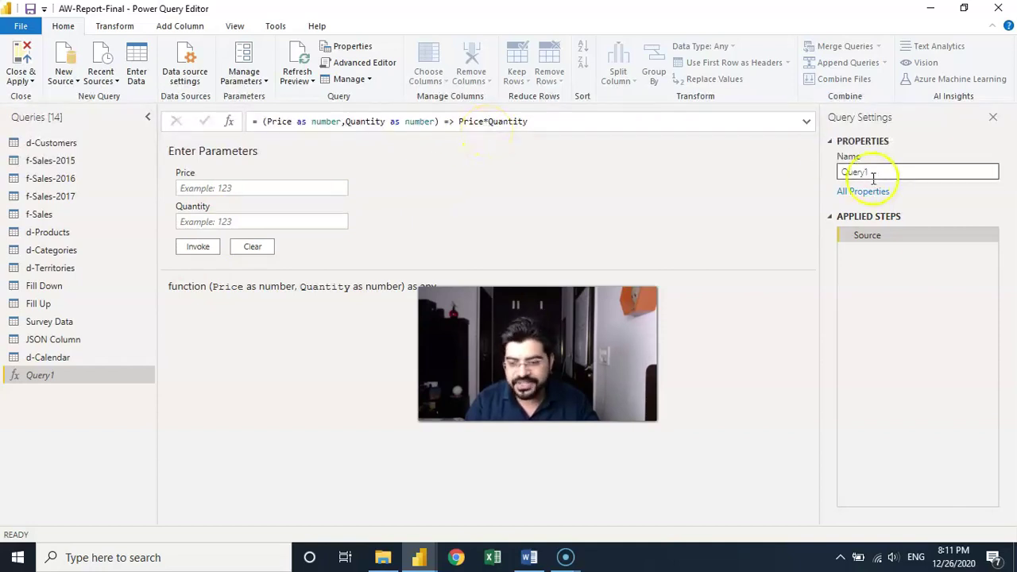
double_click(869, 171)
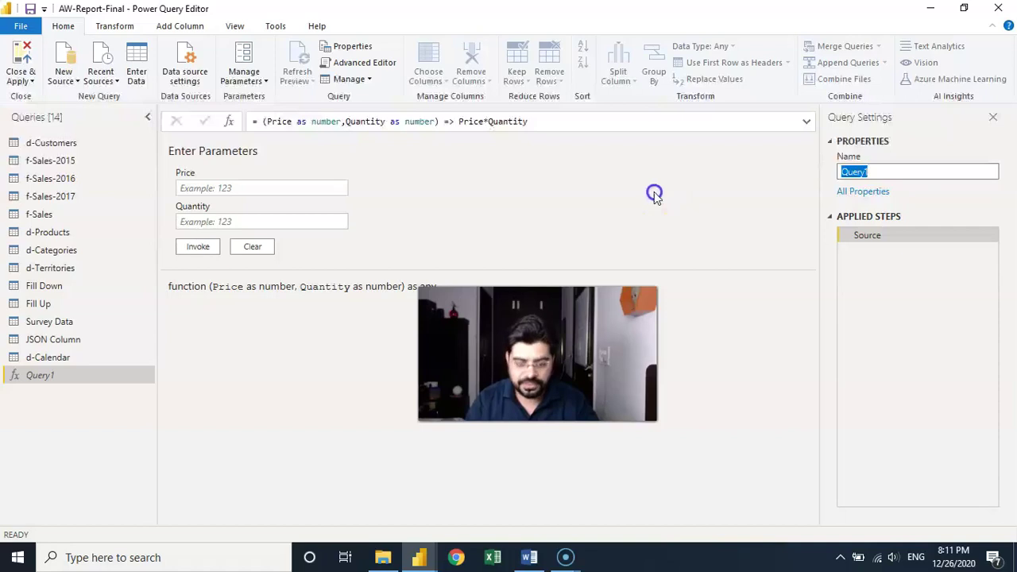
text(Revenue)
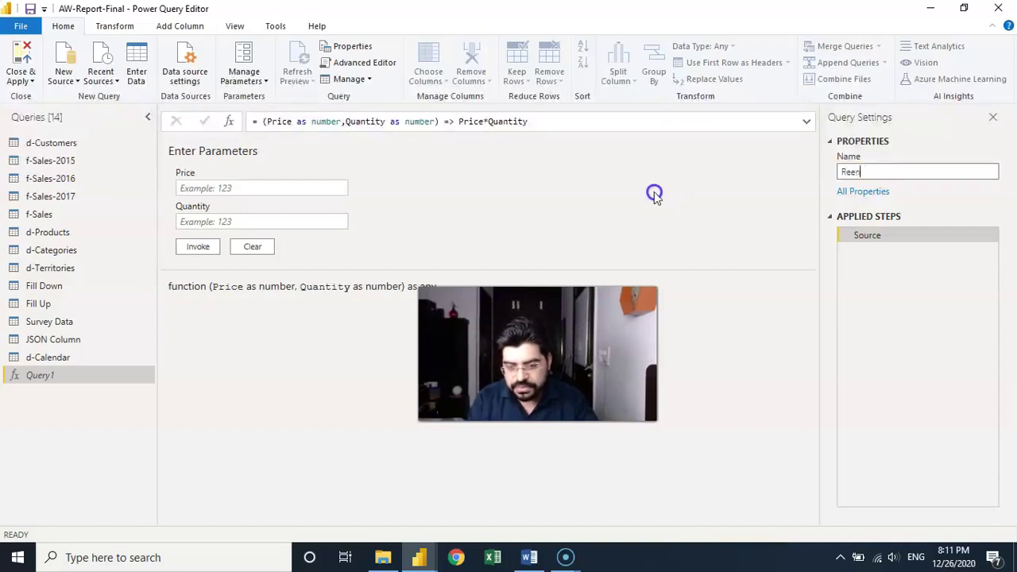
text(n)
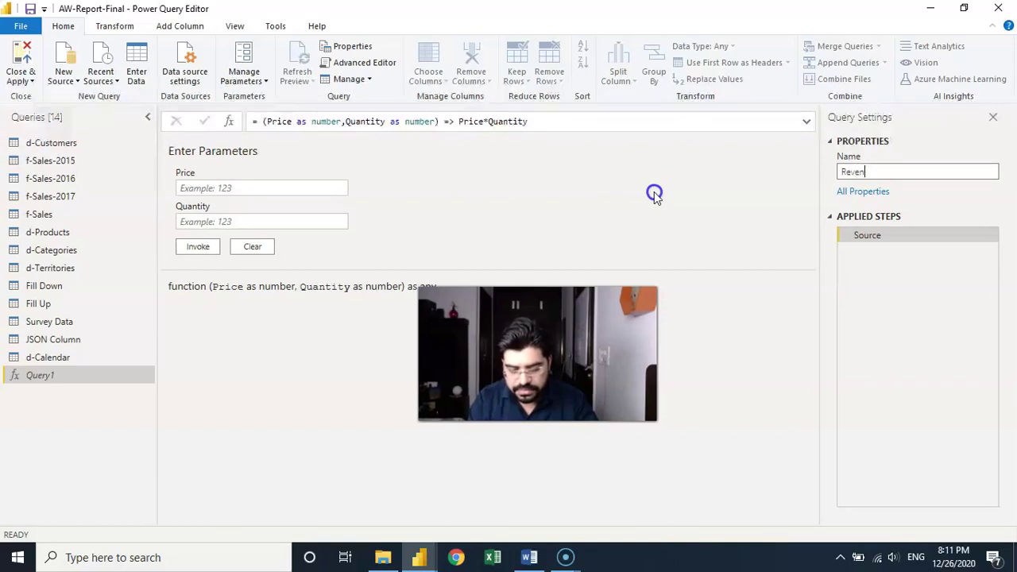
text( Calculation)
key(Return)
click(395, 253)
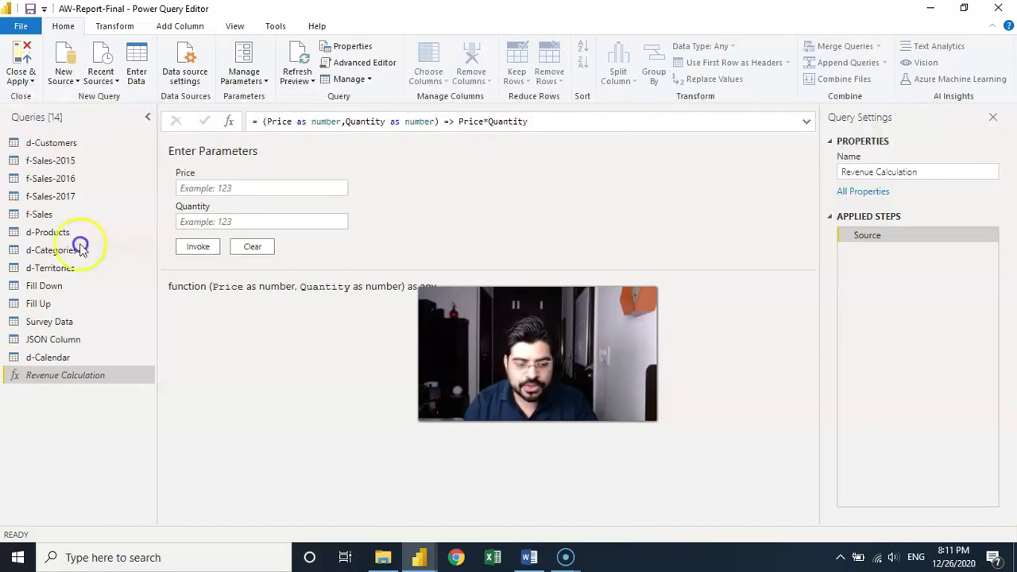
Merge the f-Sales query with d-Products, matching ProductKey in both tables with a Left Outer join
click(60, 216)
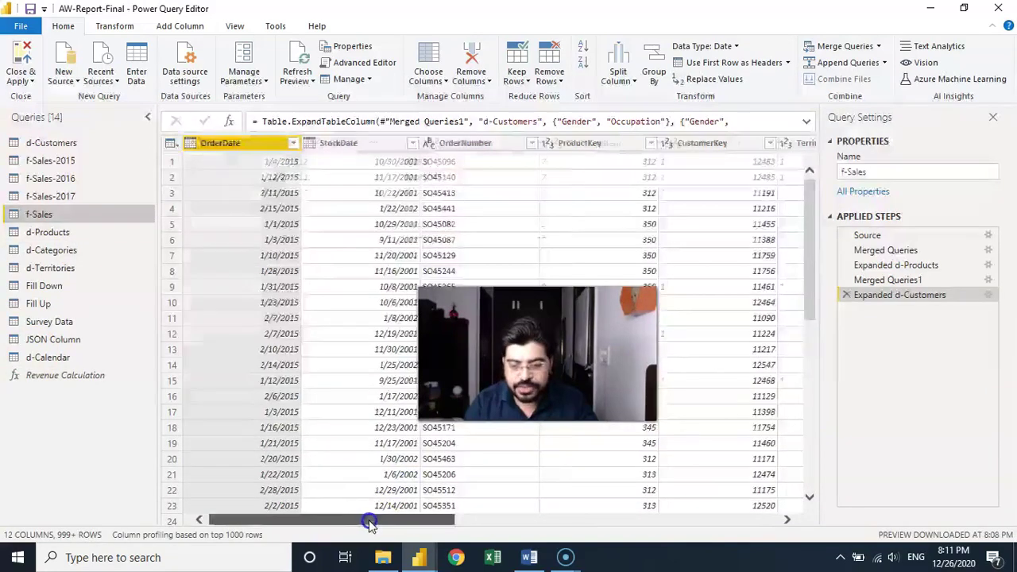
drag(369, 521, 797, 522)
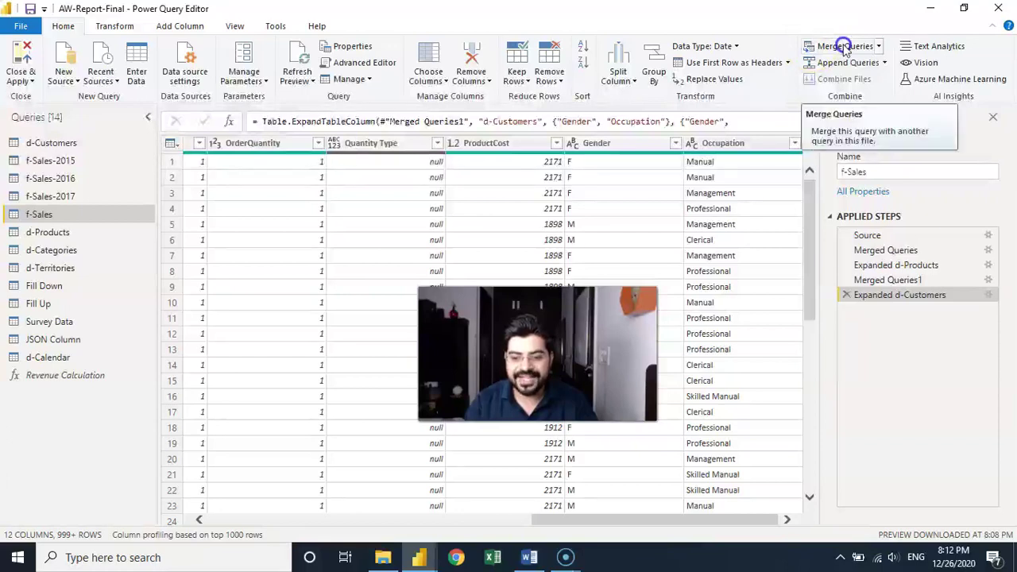
click(844, 47)
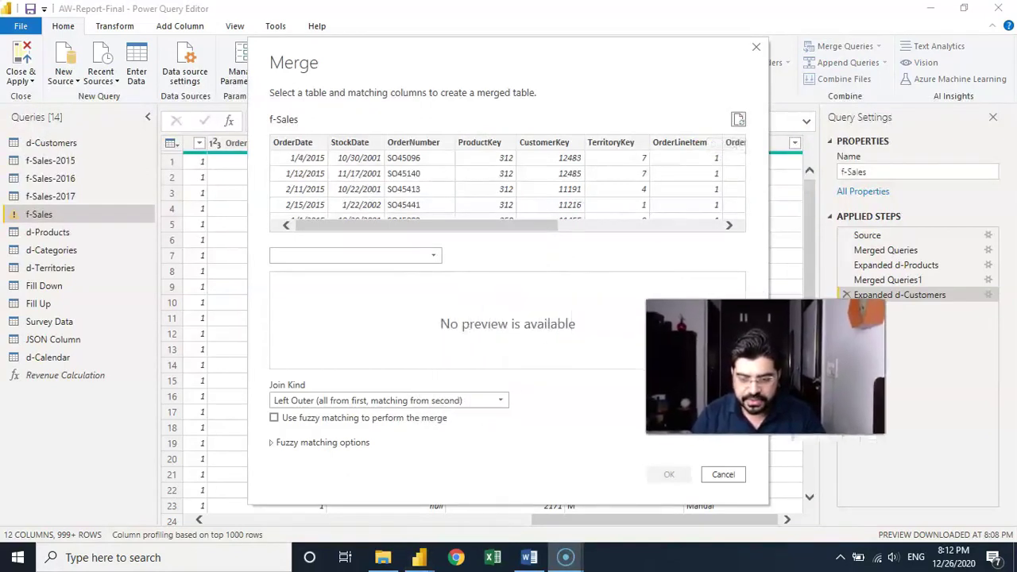
click(420, 258)
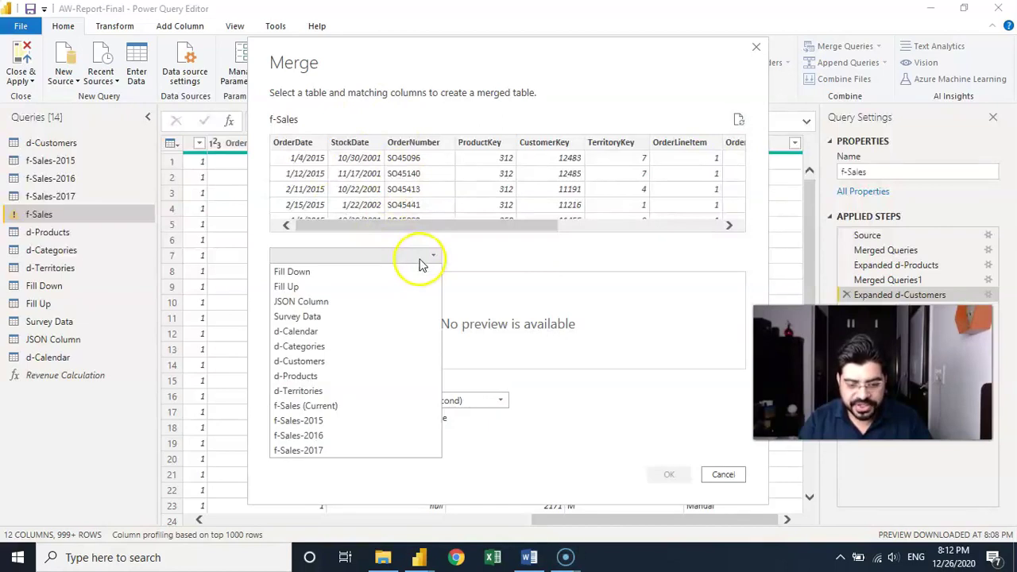
click(324, 376)
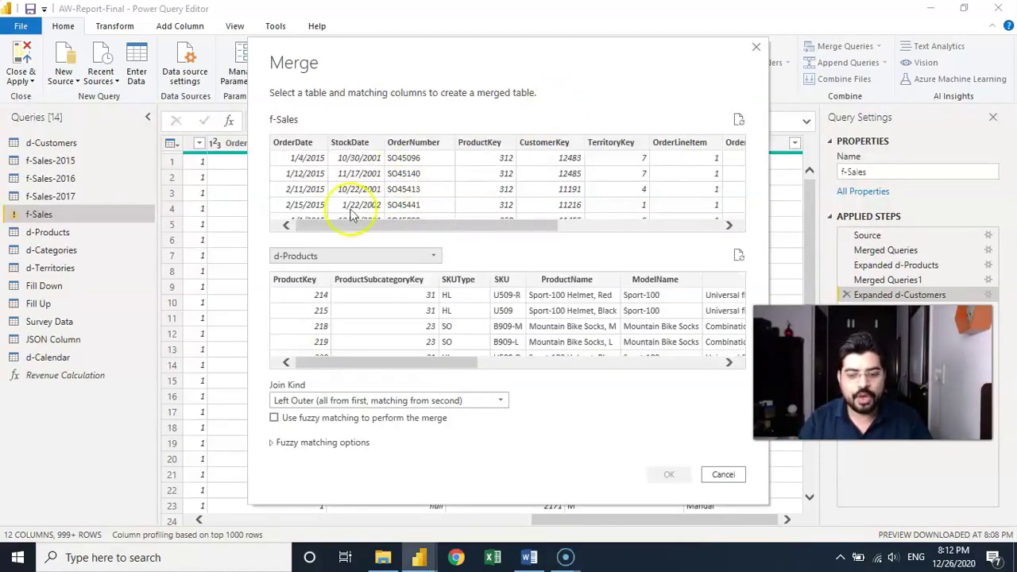
click(476, 145)
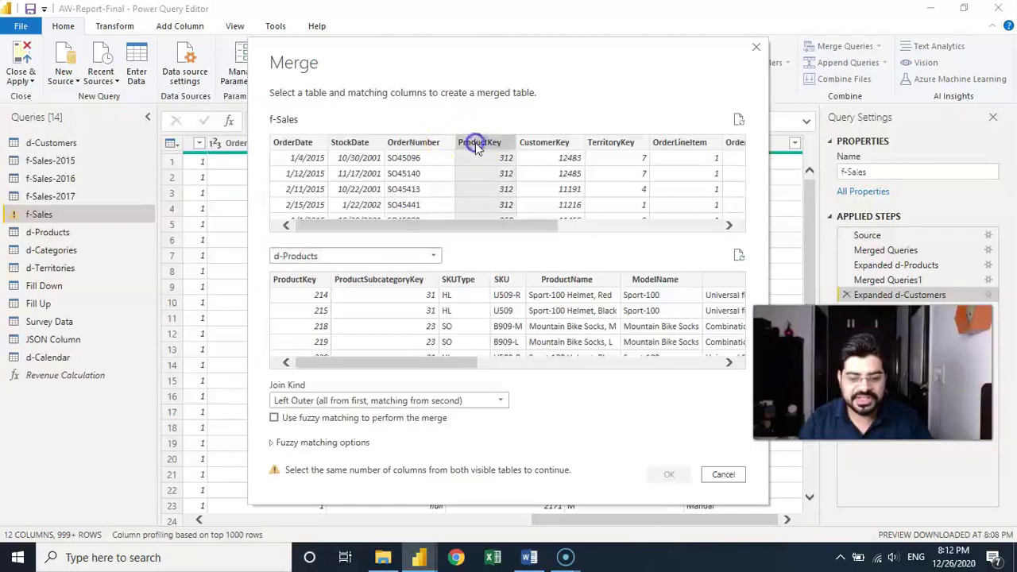
click(304, 280)
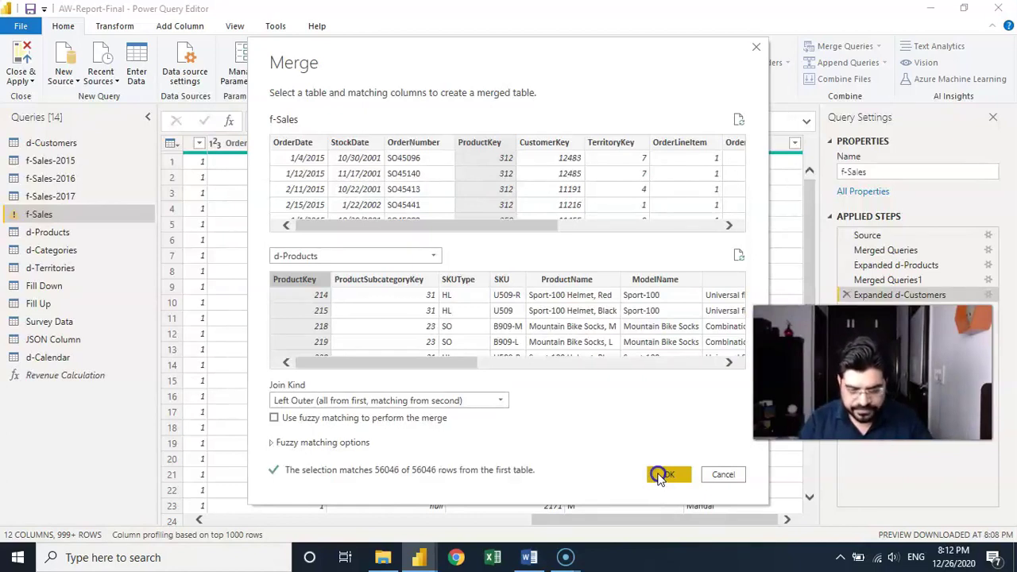
click(666, 474)
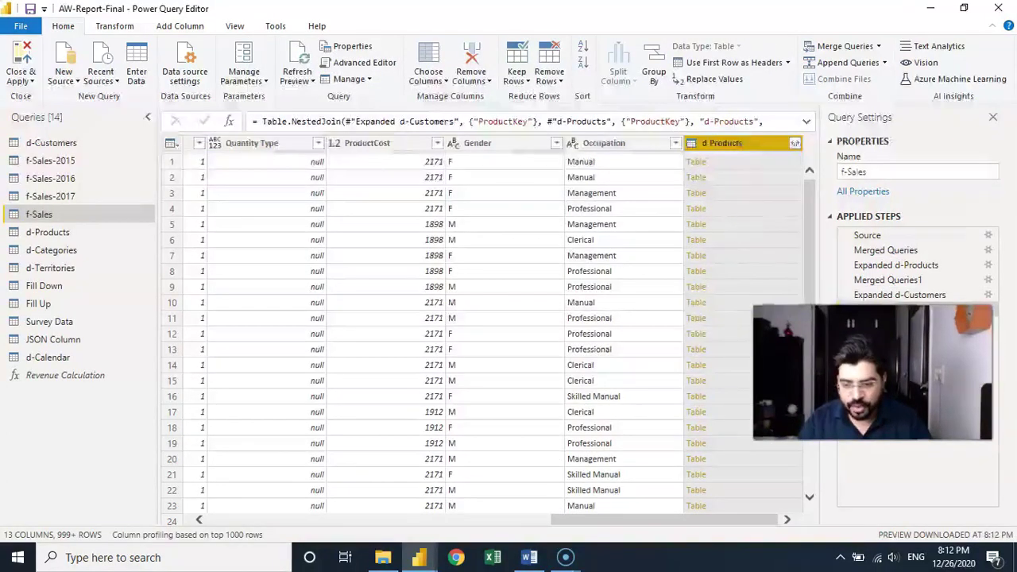
Expand the merged d-Products column in f-Sales to include only ProductPrice
click(795, 144)
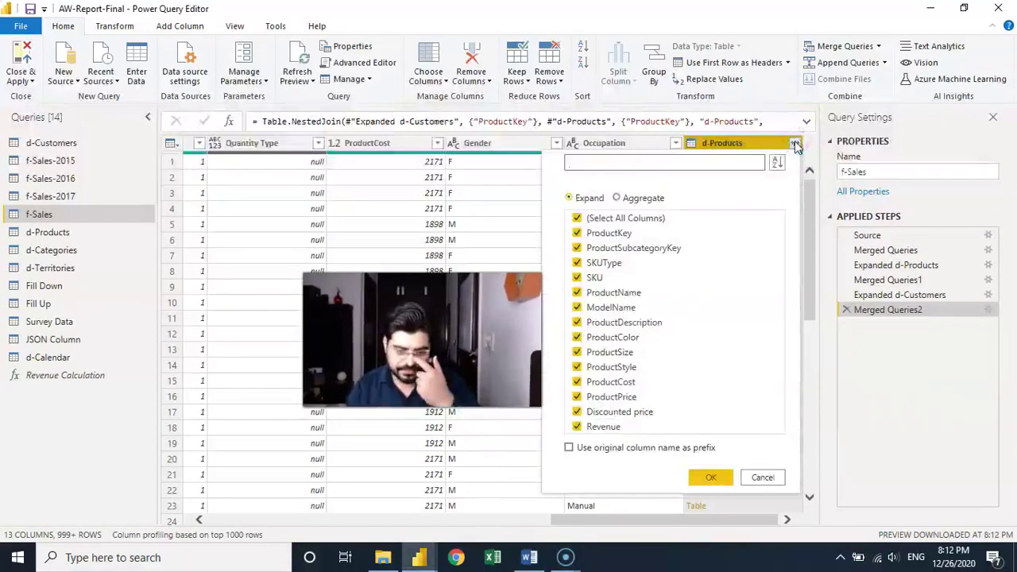
click(630, 220)
click(578, 218)
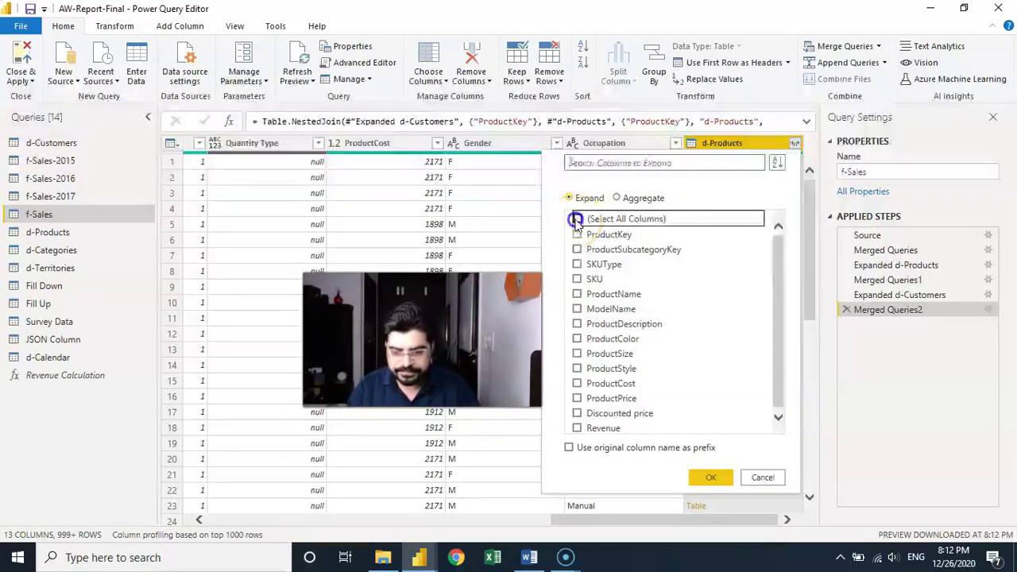
click(577, 398)
click(711, 477)
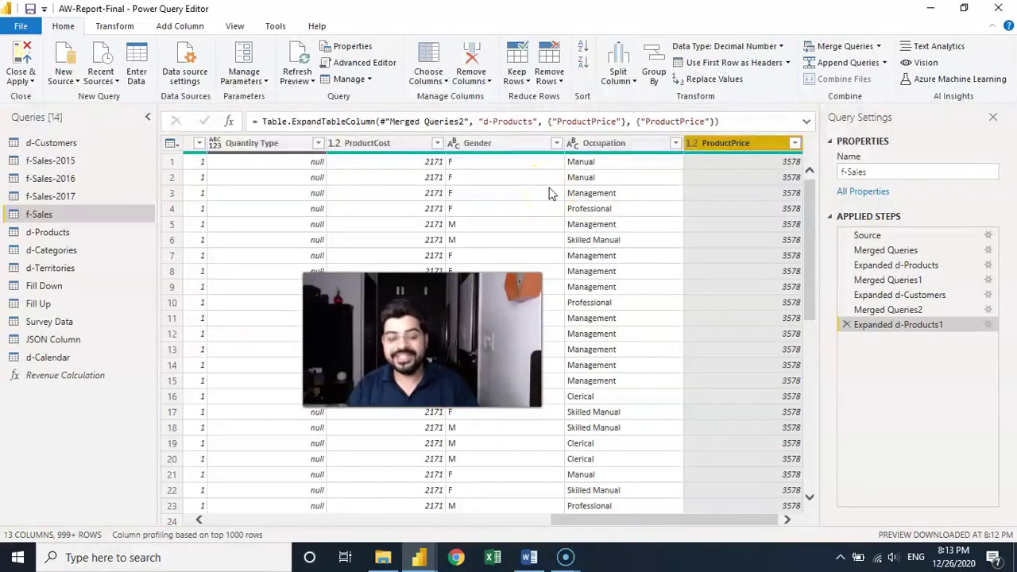
Start invoking a custom function in f-Sales, naming the new column Total Revenue and choosing Revenue Calculation as the function query
click(182, 27)
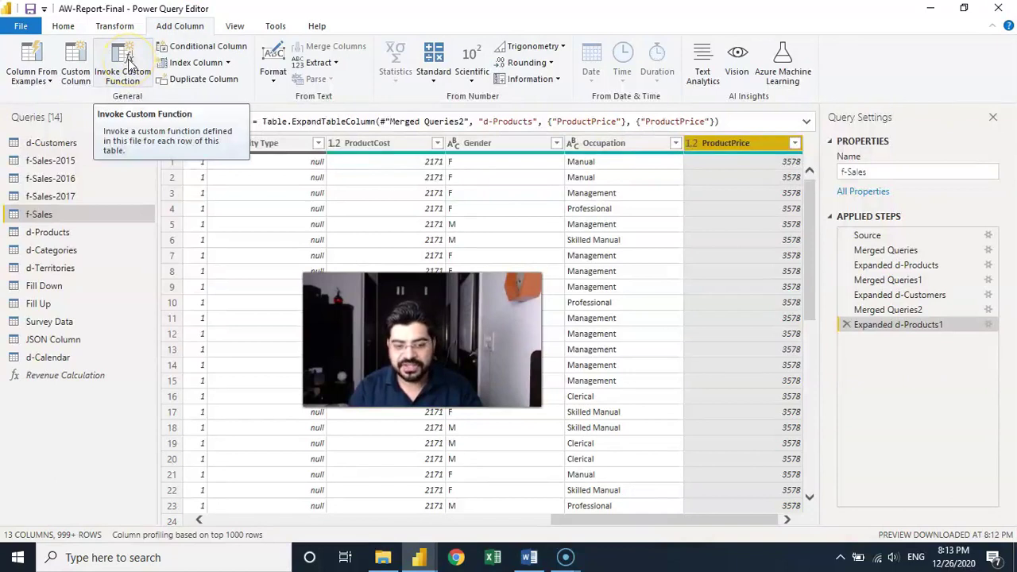
click(128, 62)
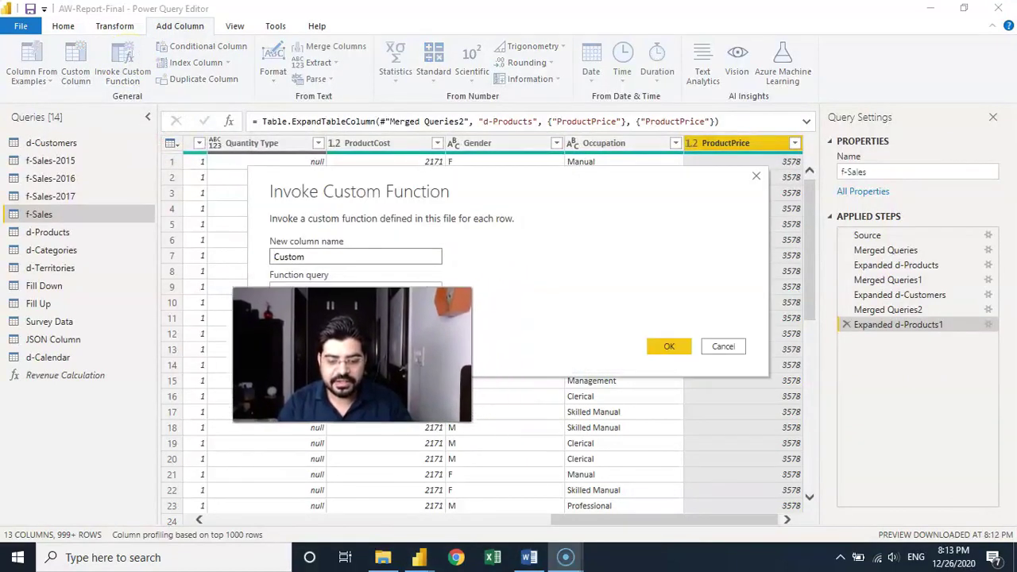
double_click(294, 256)
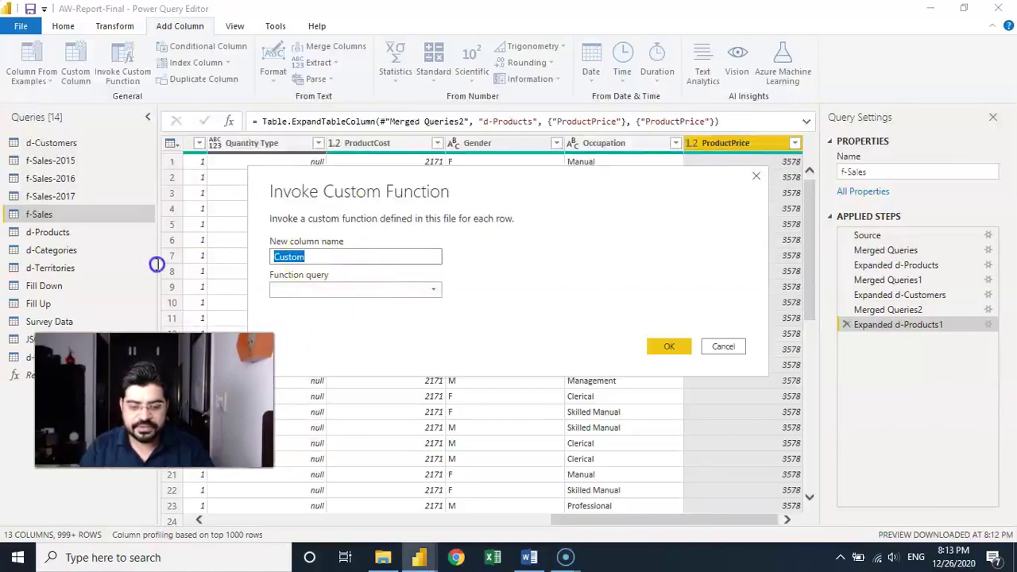
text(Revenue)
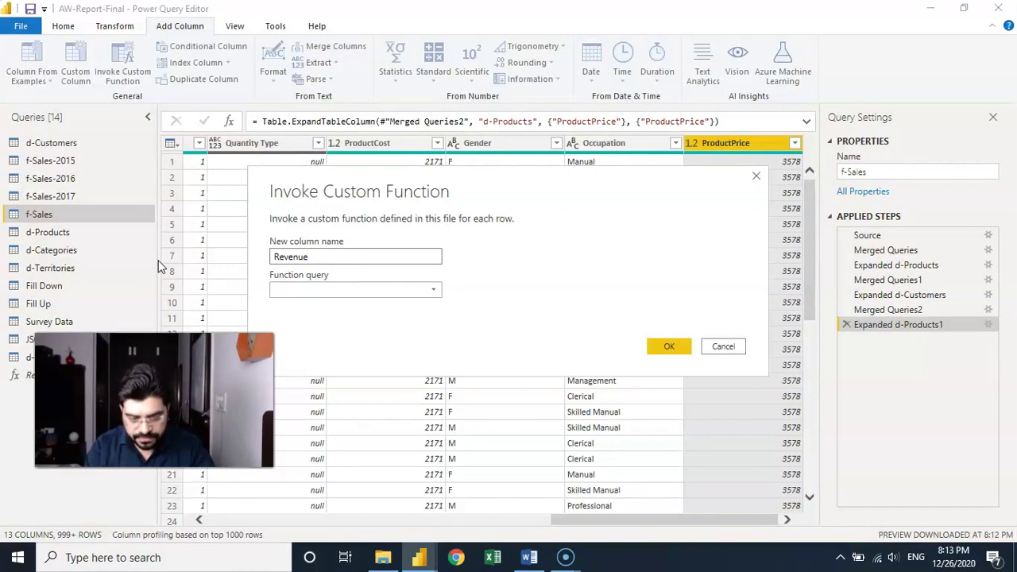
text(Total)
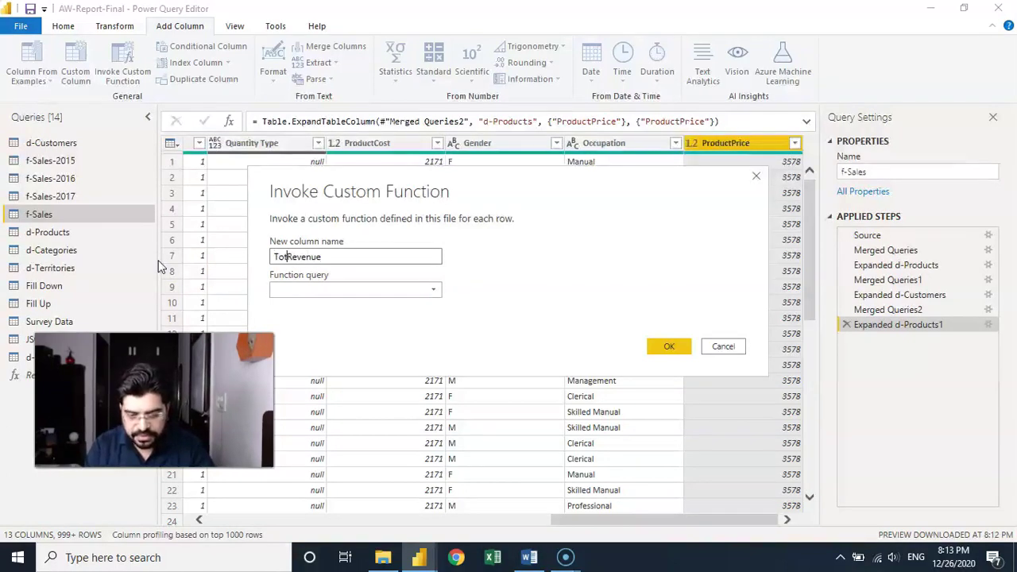
click(347, 290)
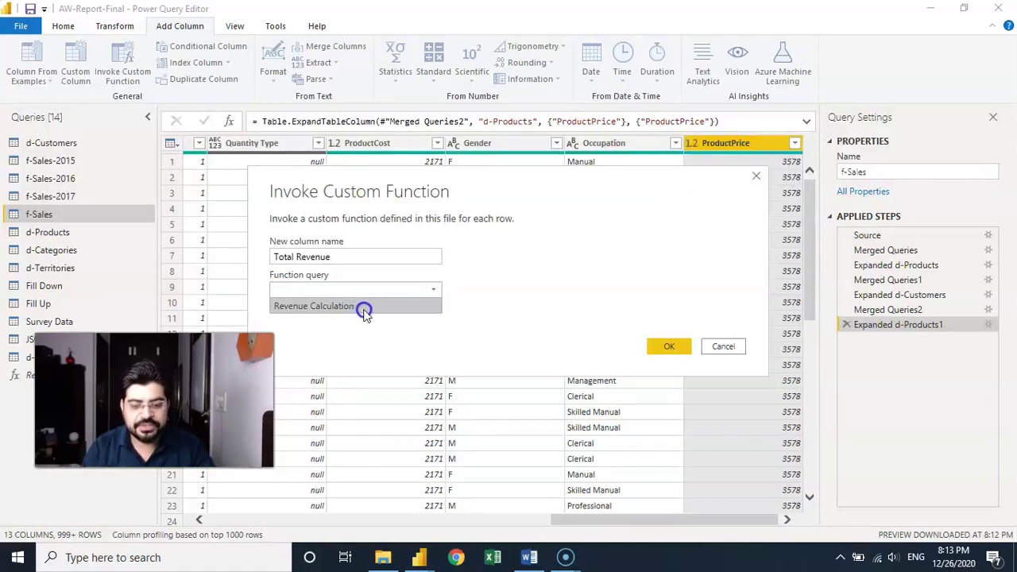
key(Escape)
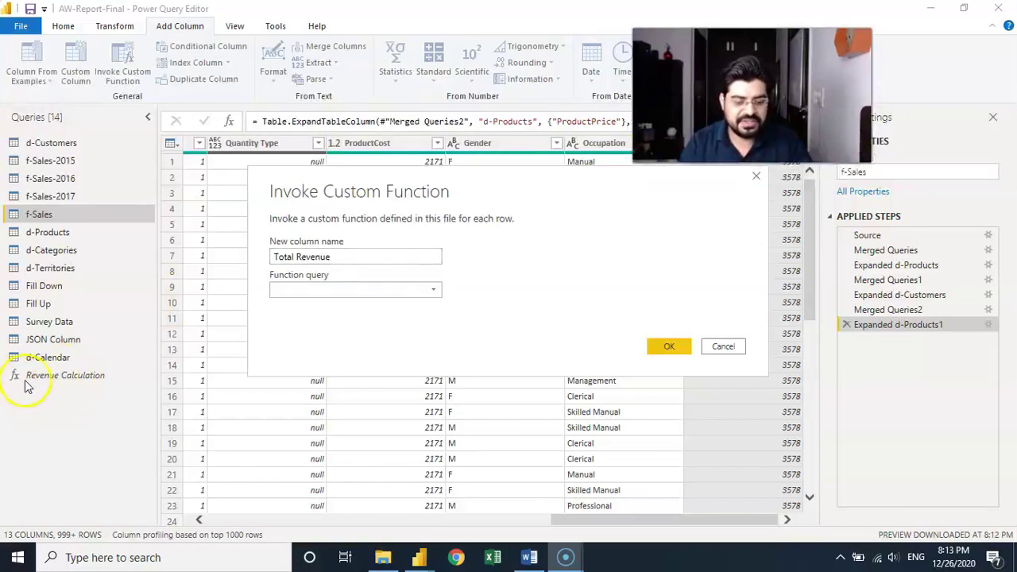
click(366, 292)
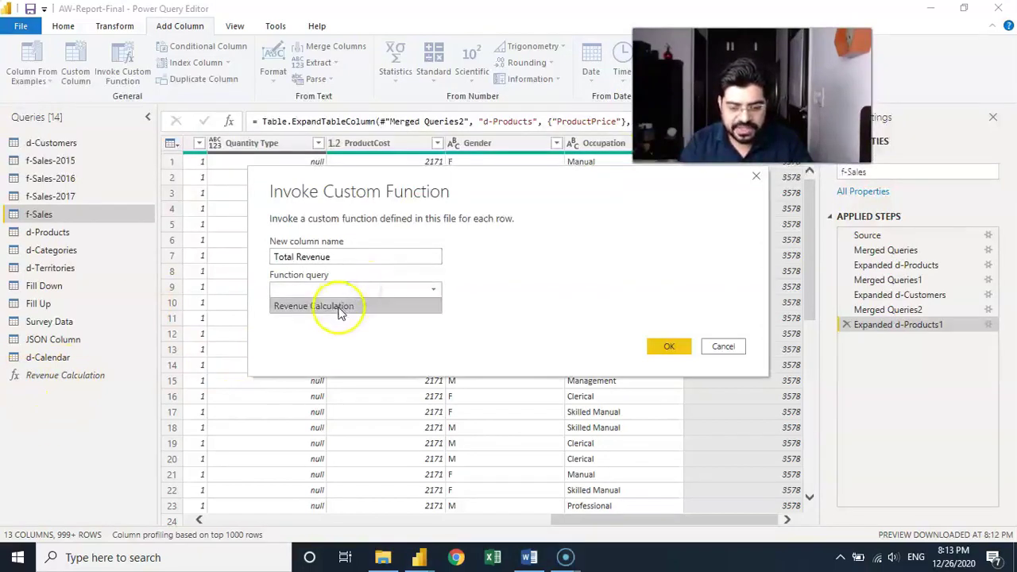
click(338, 303)
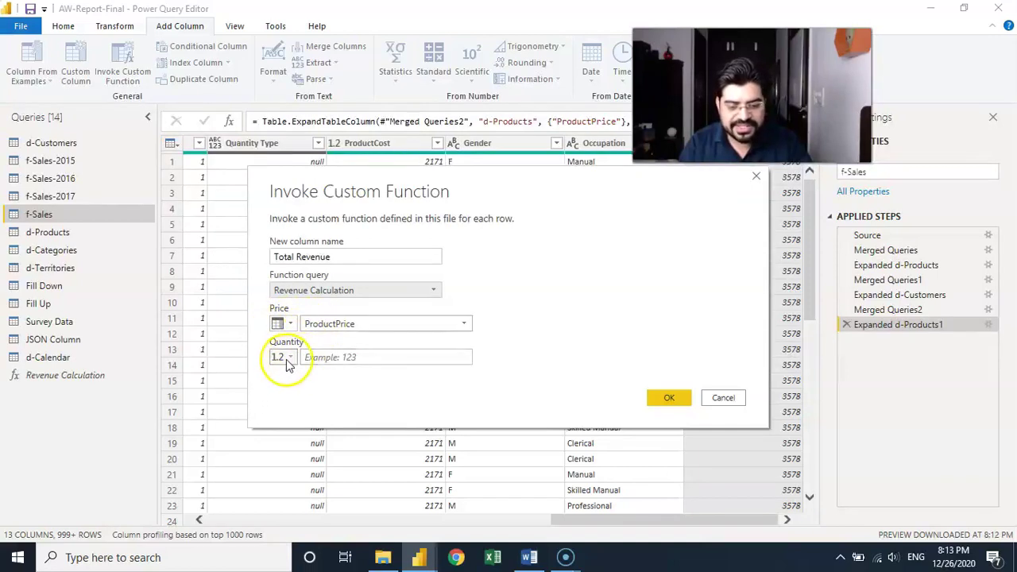
click(335, 357)
click(335, 355)
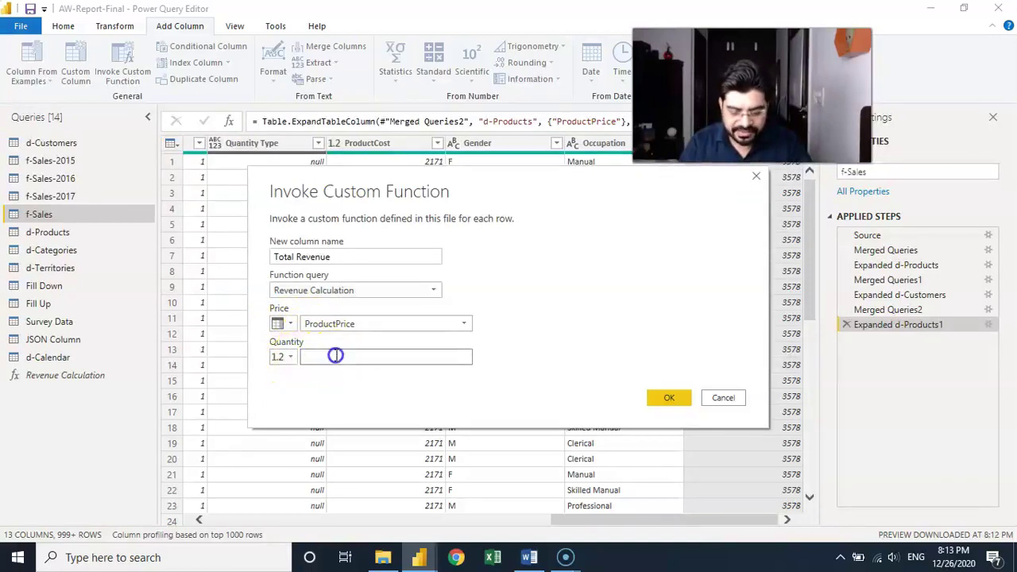
text(quan)
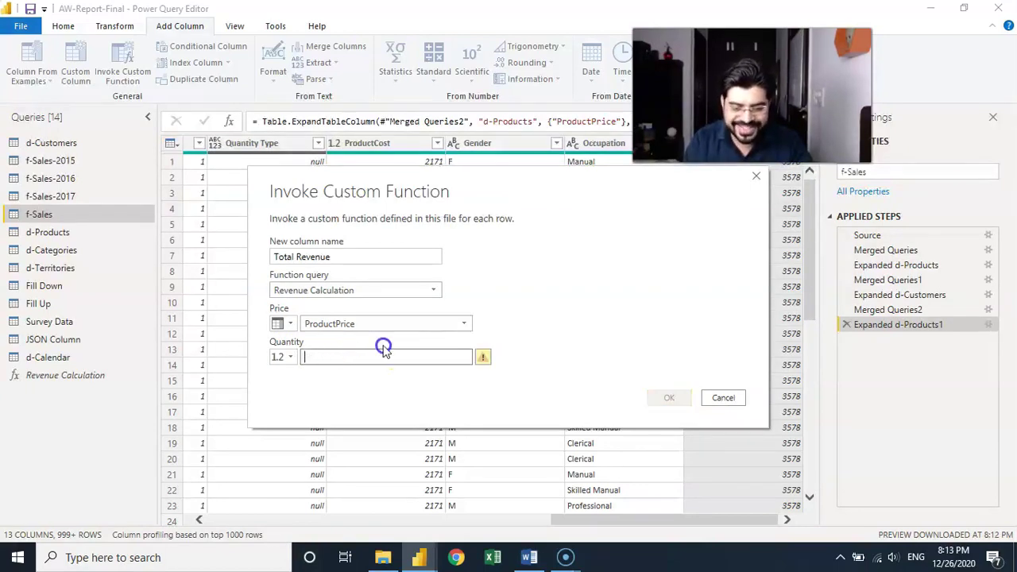
click(296, 357)
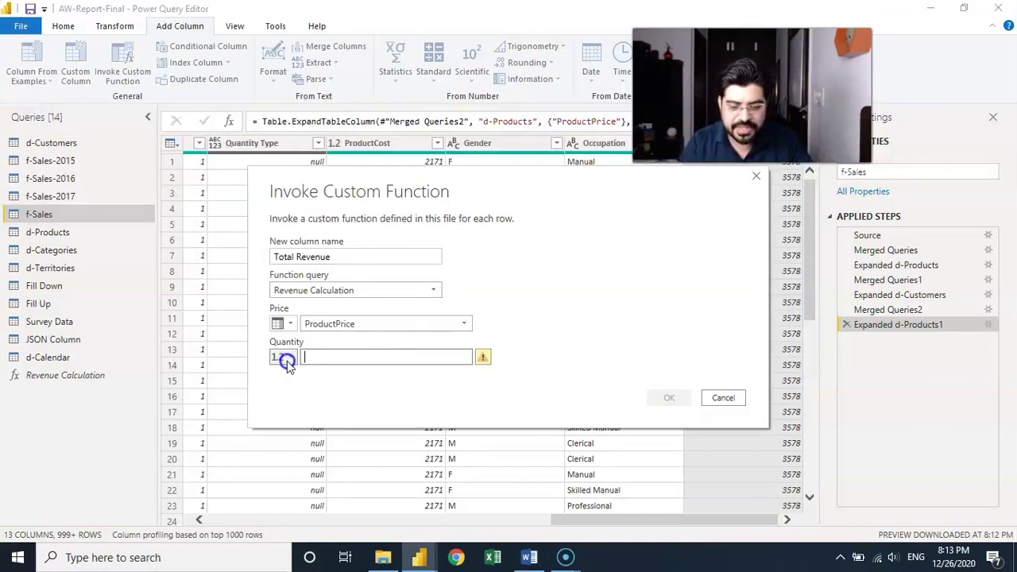
click(285, 358)
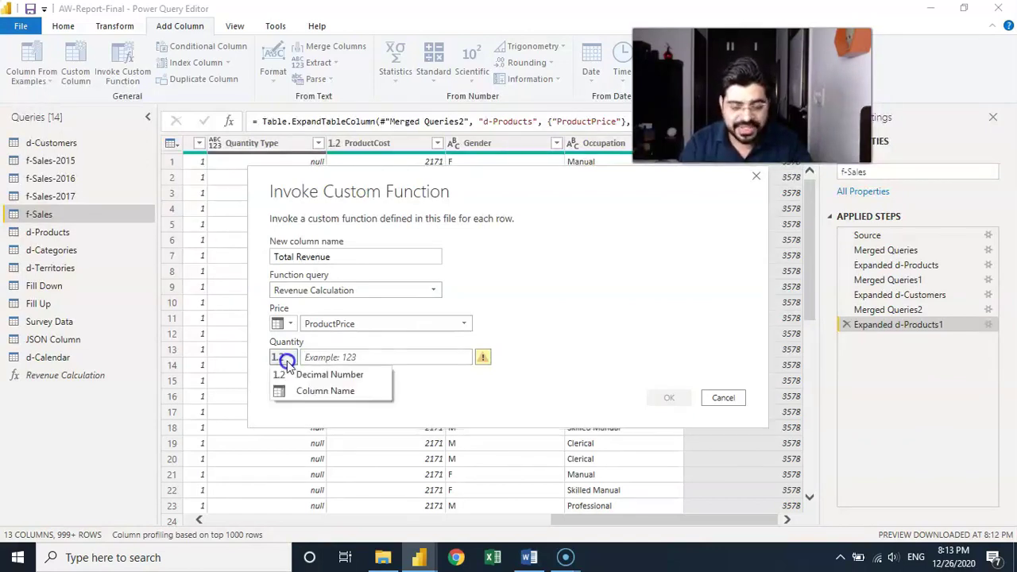
click(302, 390)
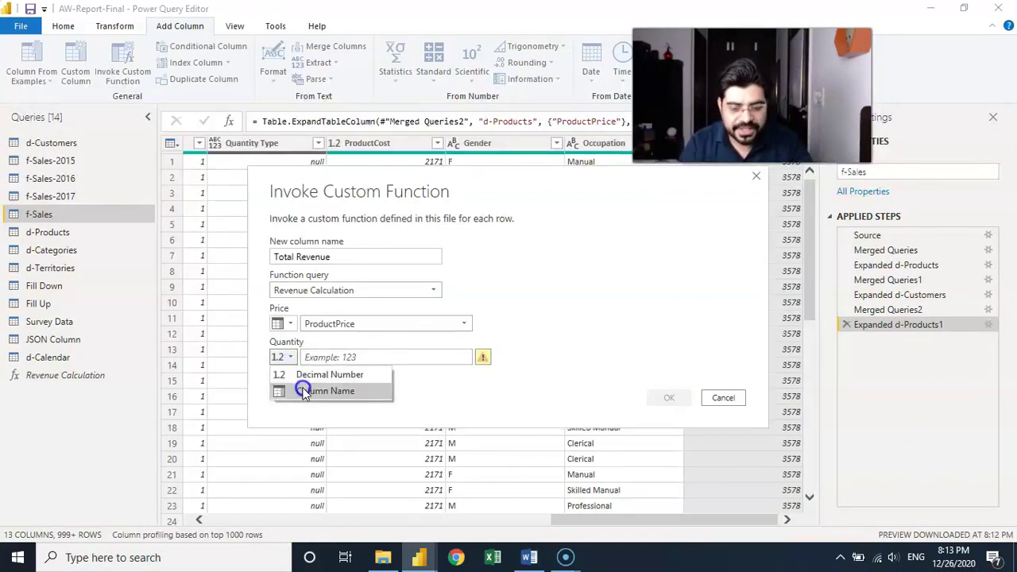
click(371, 352)
click(364, 356)
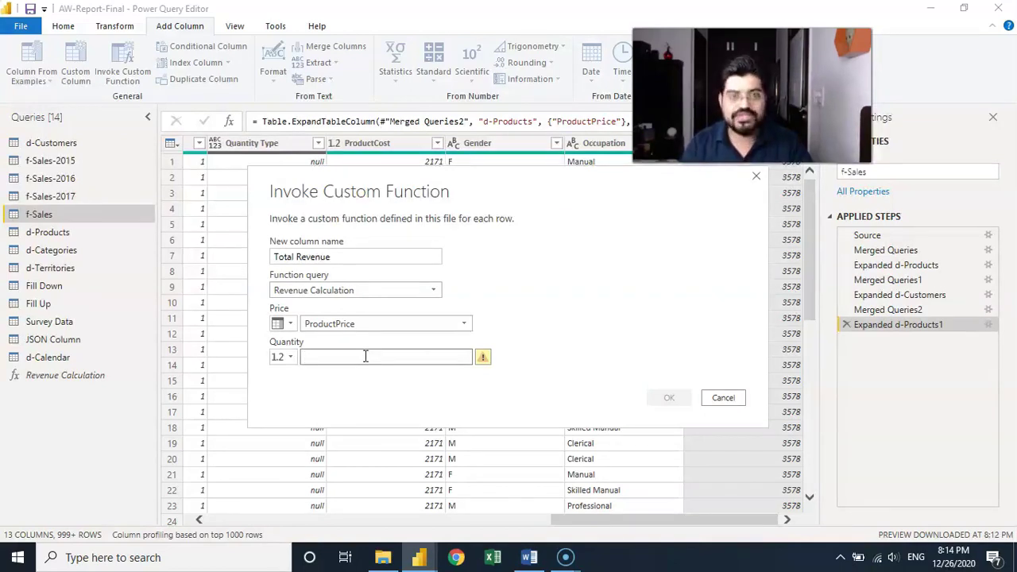
click(309, 352)
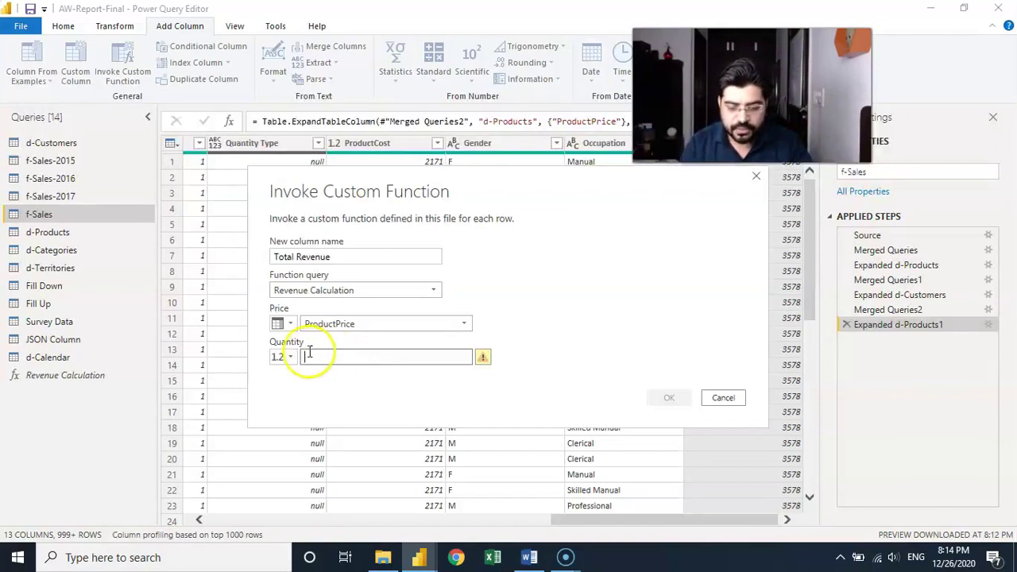
Supply the function's Quantity argument from the OrderQuantity column and add the invoked column
click(284, 357)
click(291, 390)
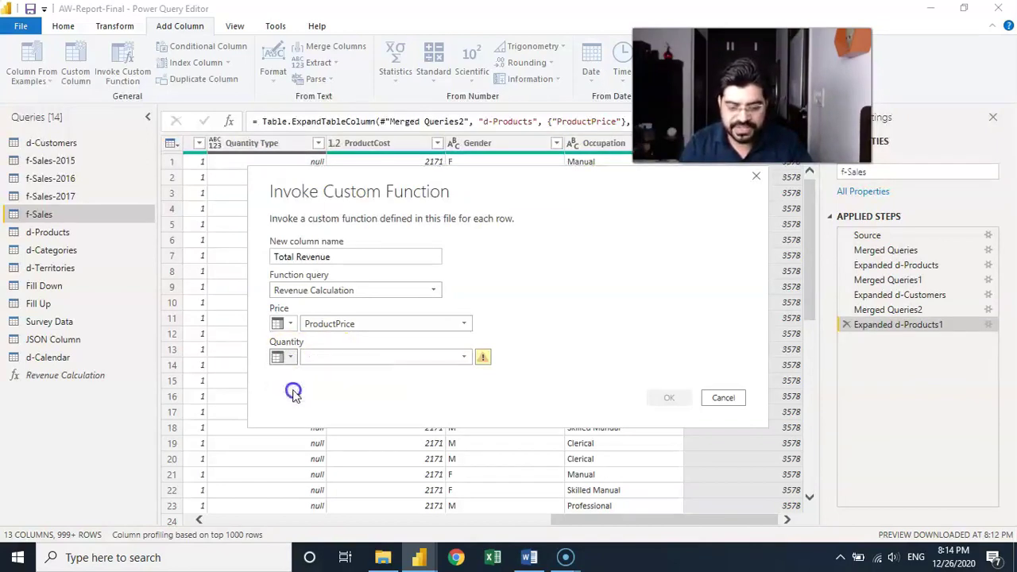
click(352, 357)
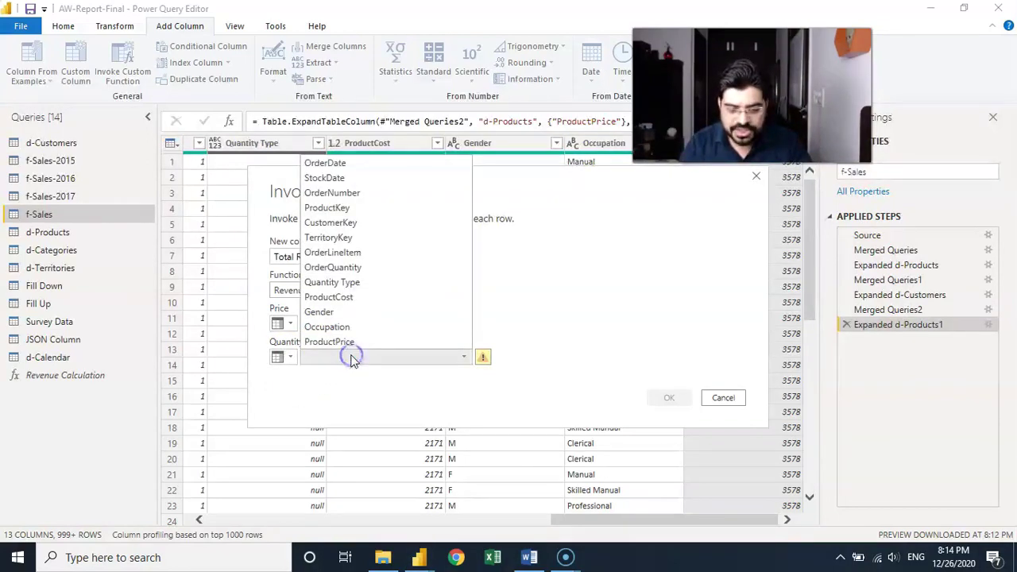
click(374, 267)
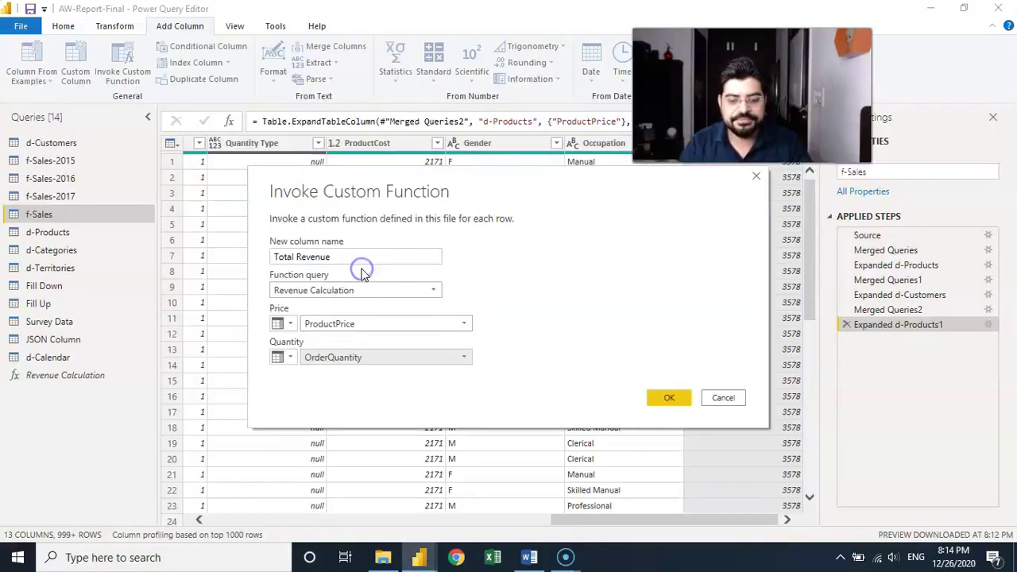
click(665, 400)
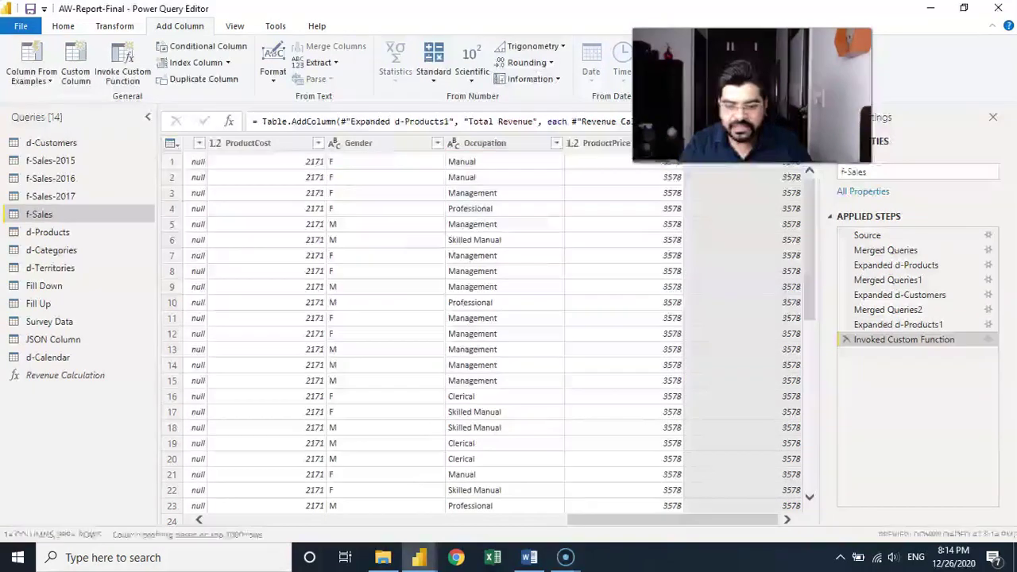
Change the data type of the Total Revenue column to Whole Number
drag(872, 78, 352, 306)
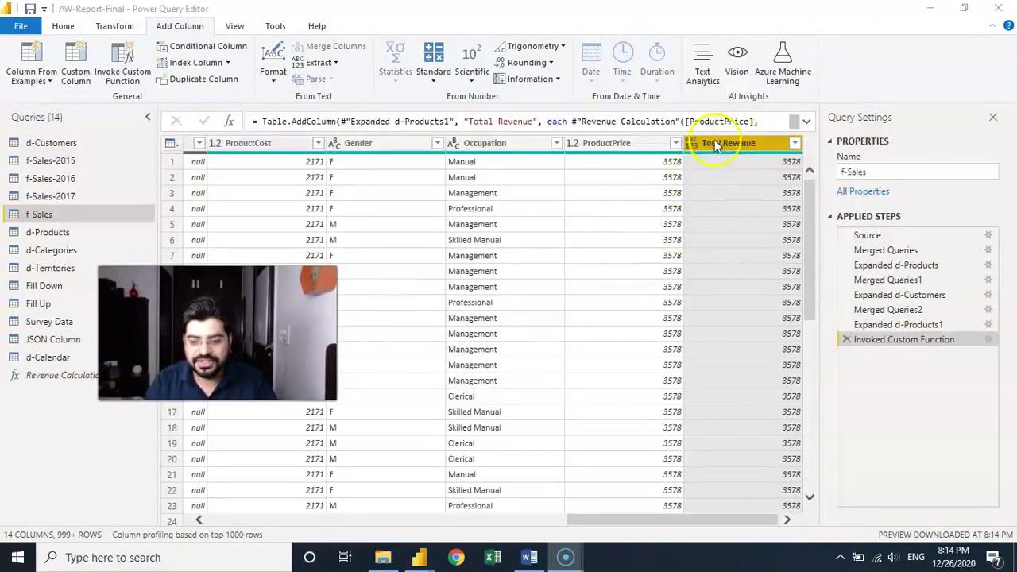
click(689, 144)
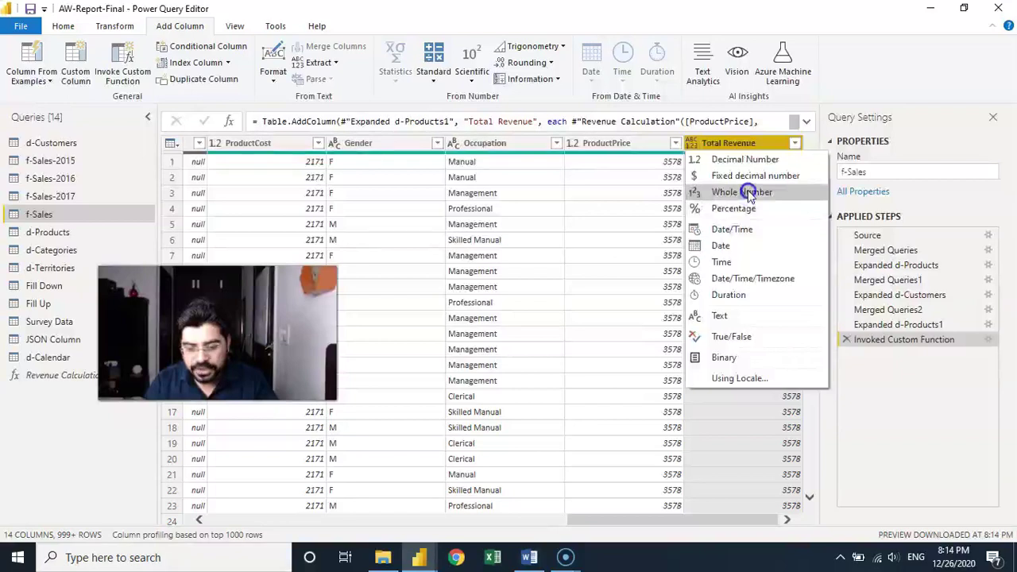
click(747, 191)
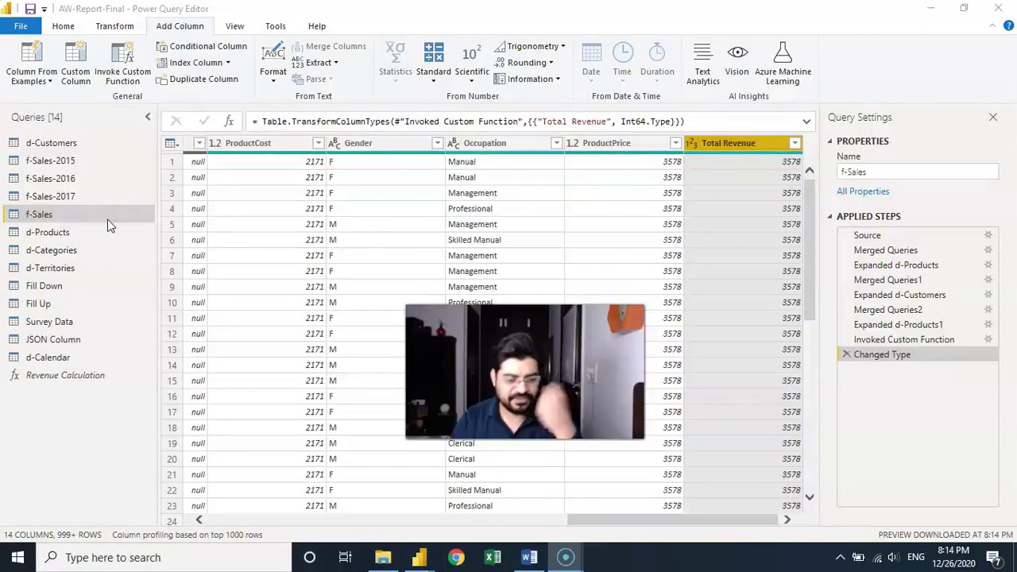
Import AdventureWorks-Returns.csv from the Case Study 1 folder as a new Text/CSV query, accepting the previewed import settings
click(63, 26)
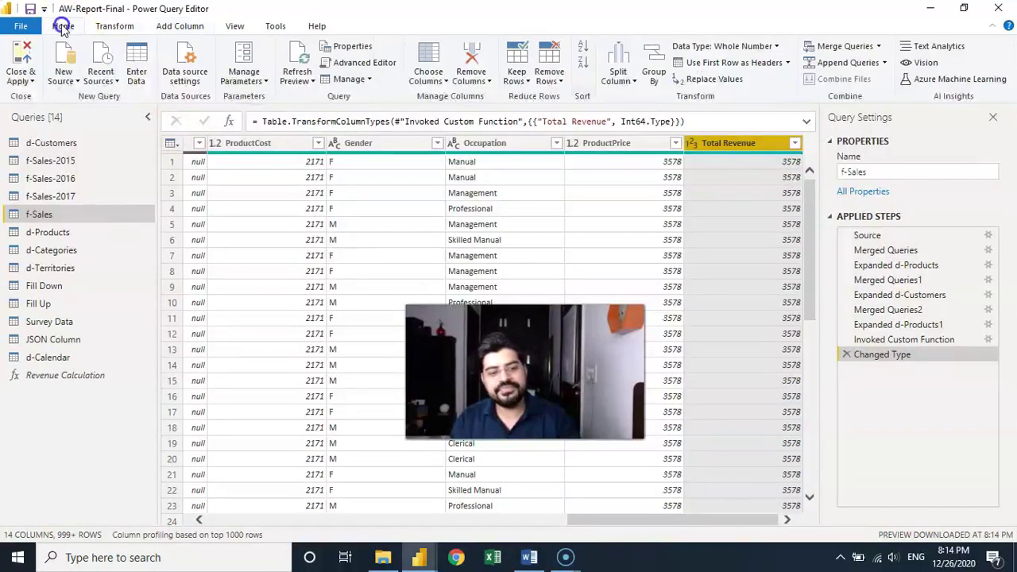
click(70, 83)
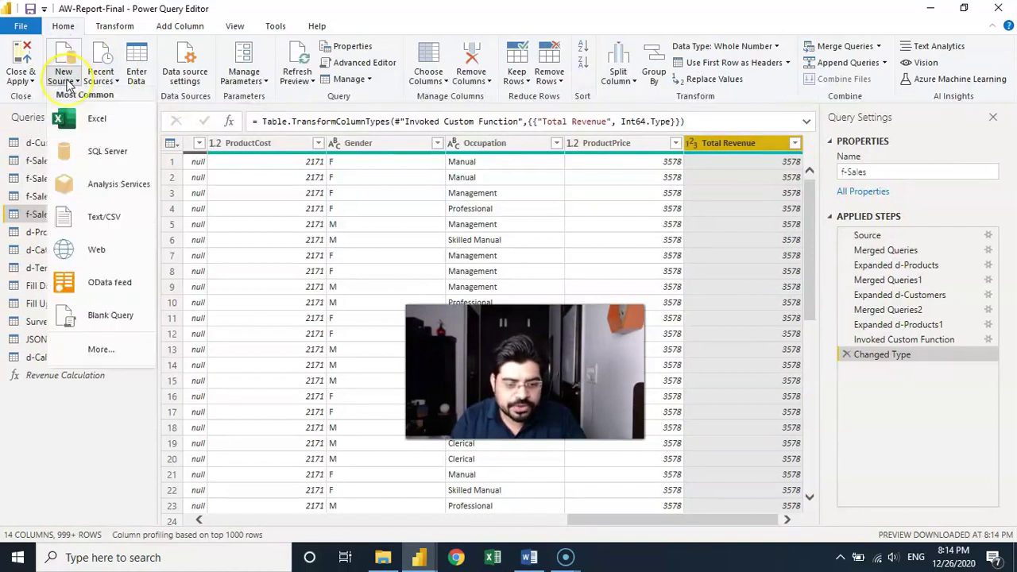
click(104, 219)
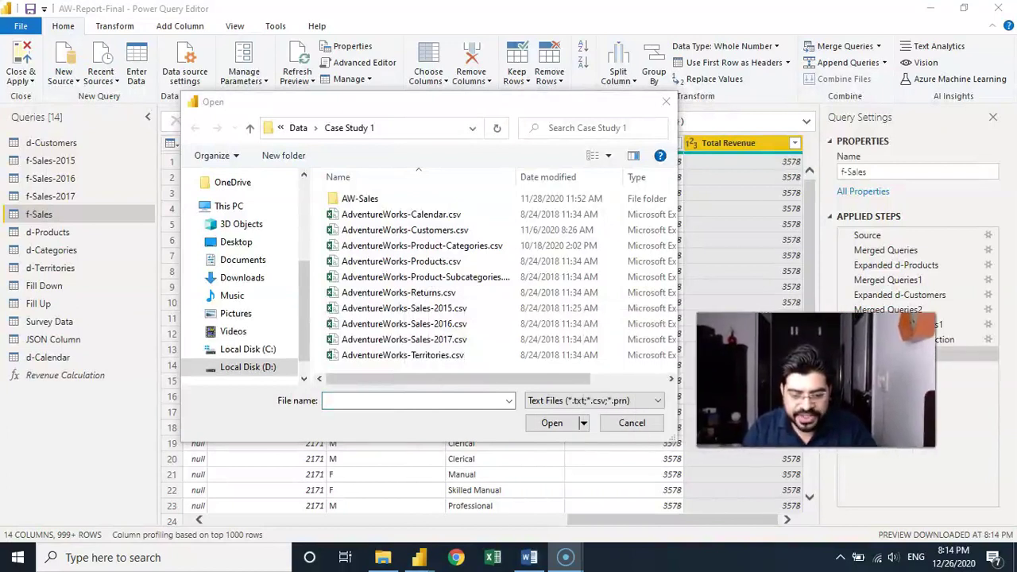
click(401, 292)
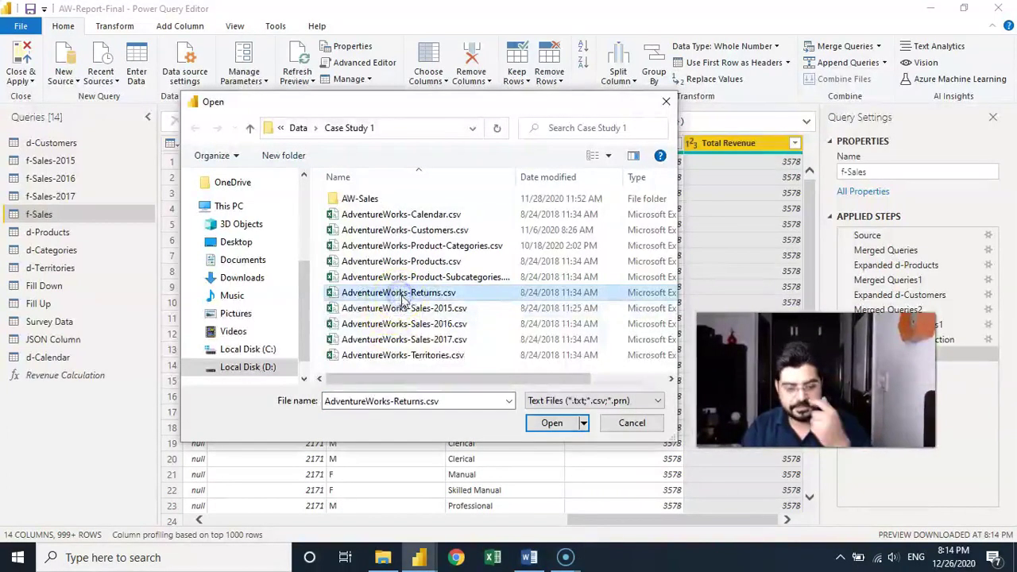
click(556, 423)
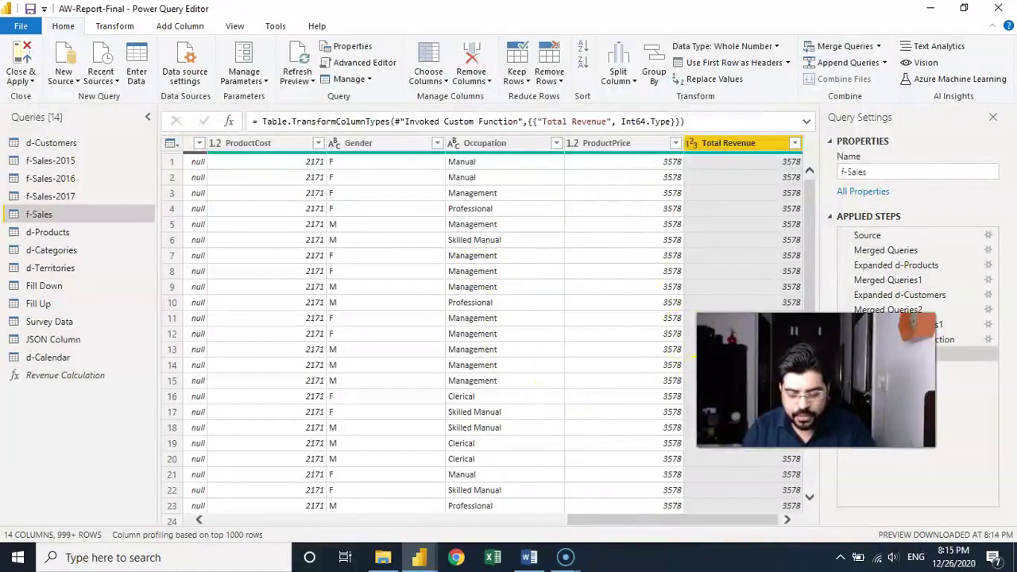
drag(815, 380, 885, 349)
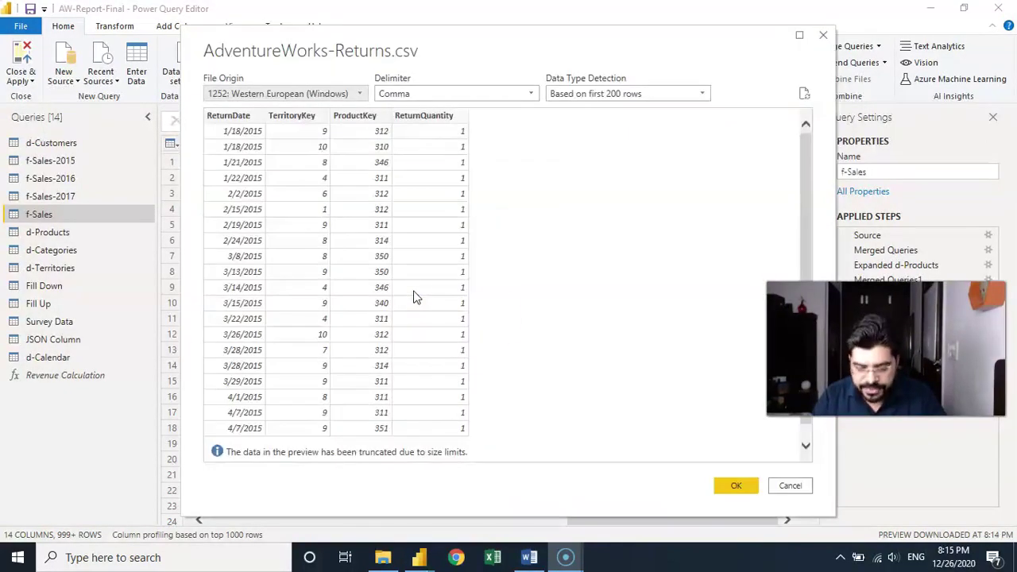
click(736, 485)
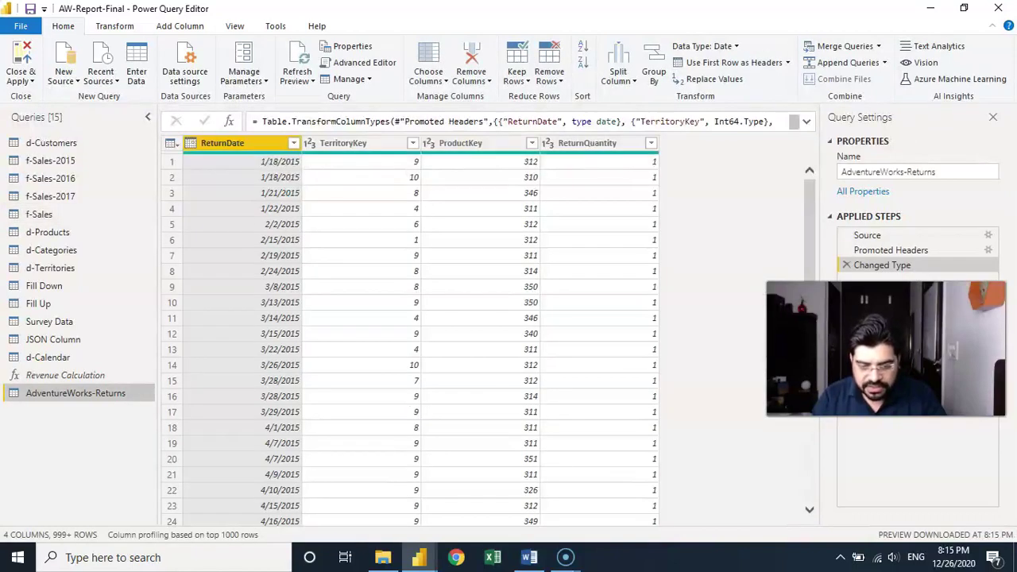
click(566, 557)
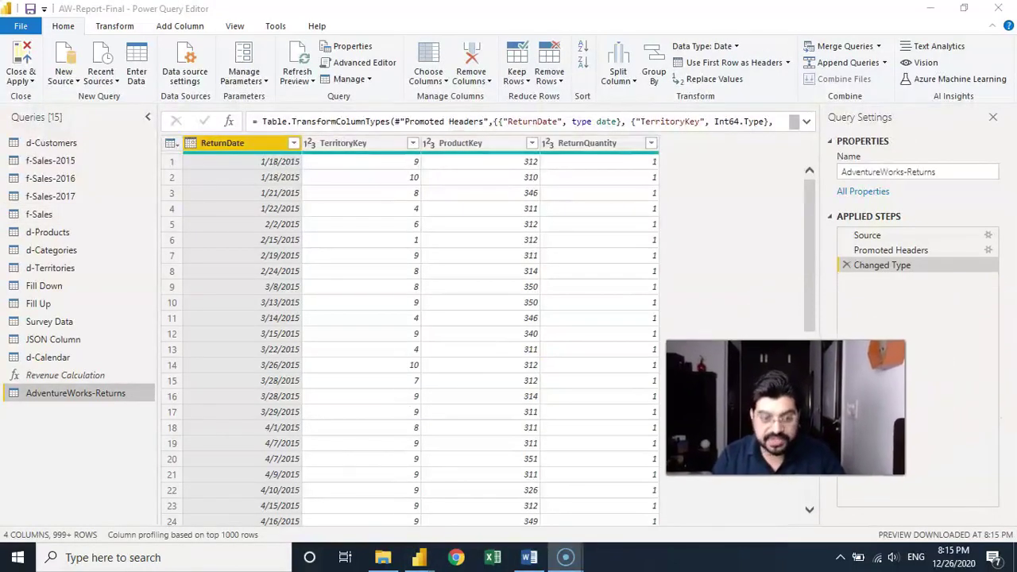
click(908, 136)
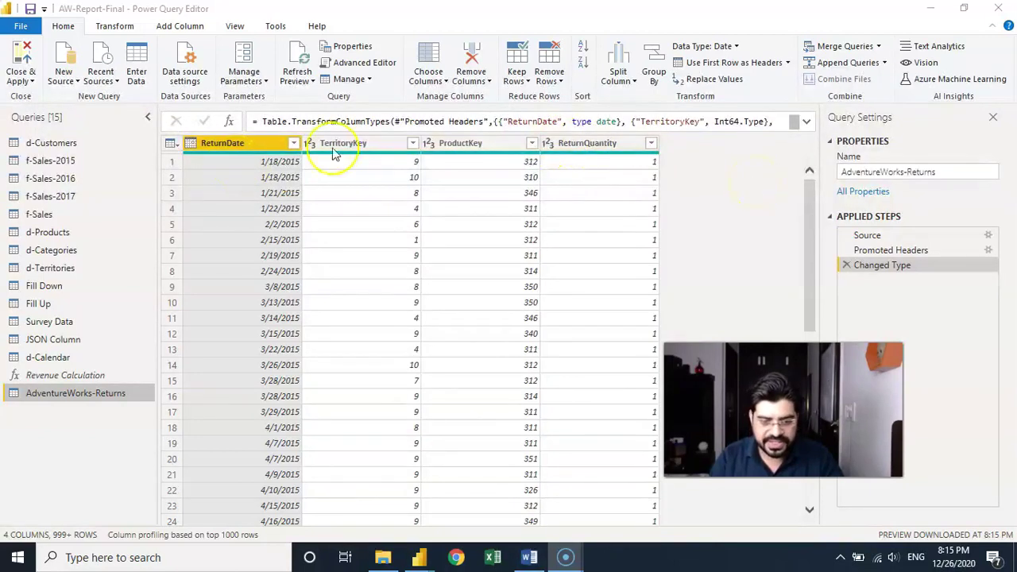
Rename the AdventureWorks-Returns query as f-Returns
double_click(874, 172)
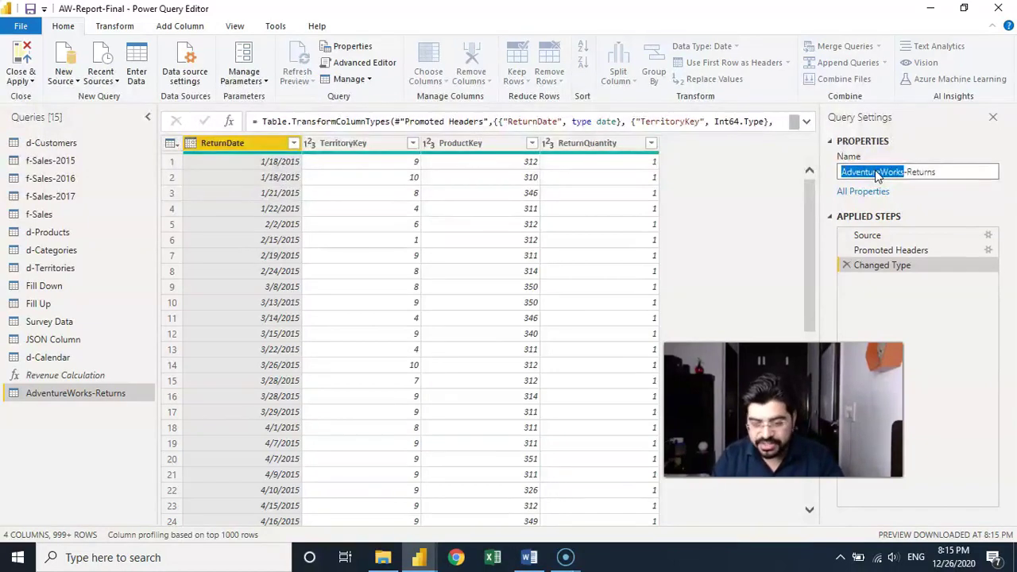
text(f)
key(Return)
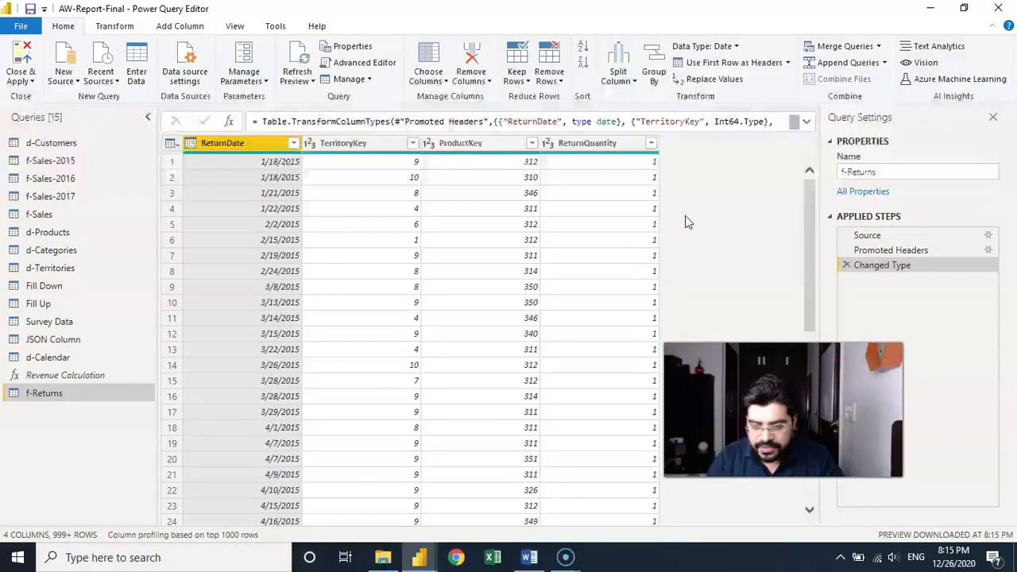
click(423, 251)
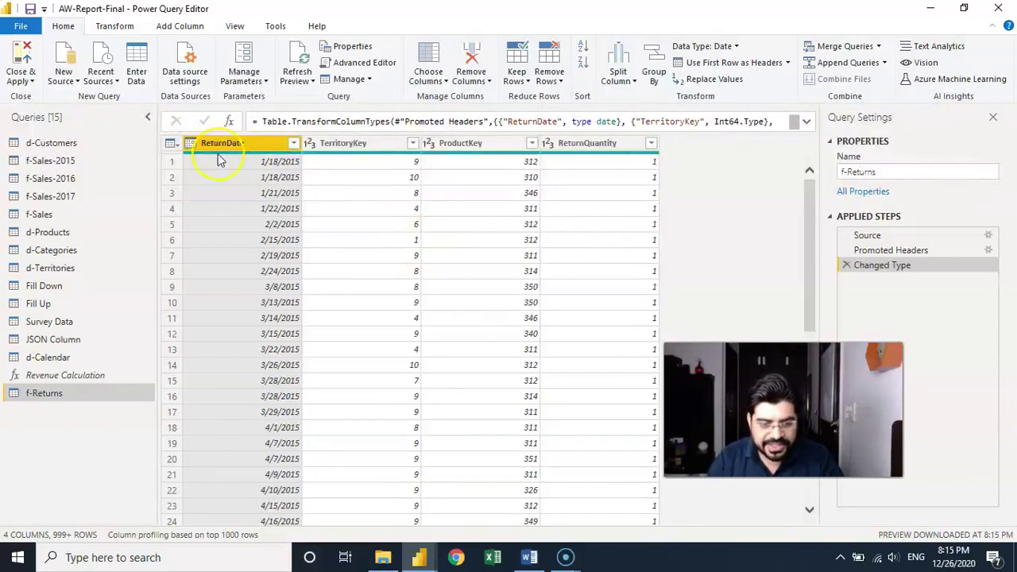
Add an index column starting from 1 to f-Returns and move it to the front, before ReturnDate
click(268, 295)
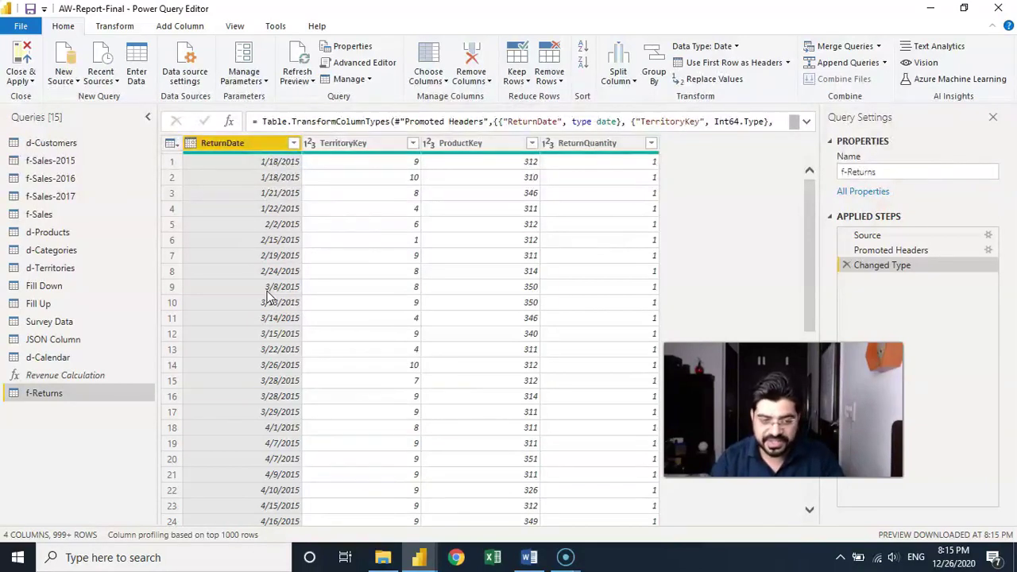
click(212, 169)
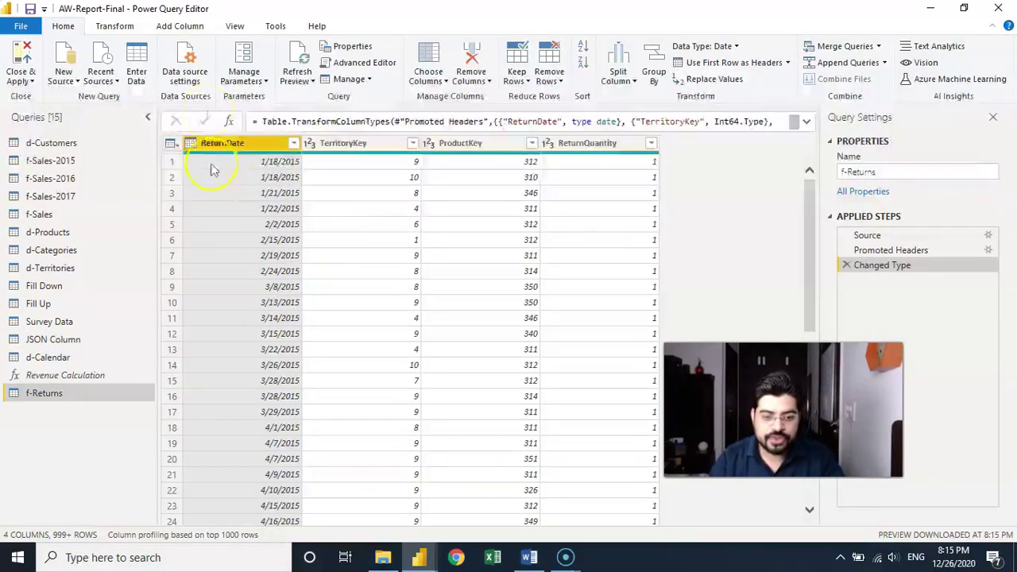
click(178, 27)
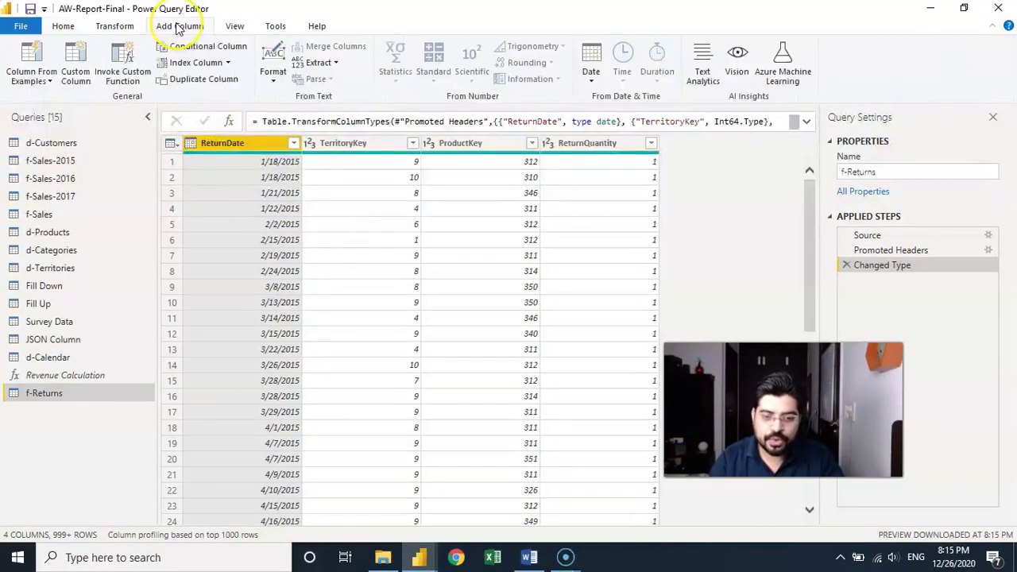
click(227, 62)
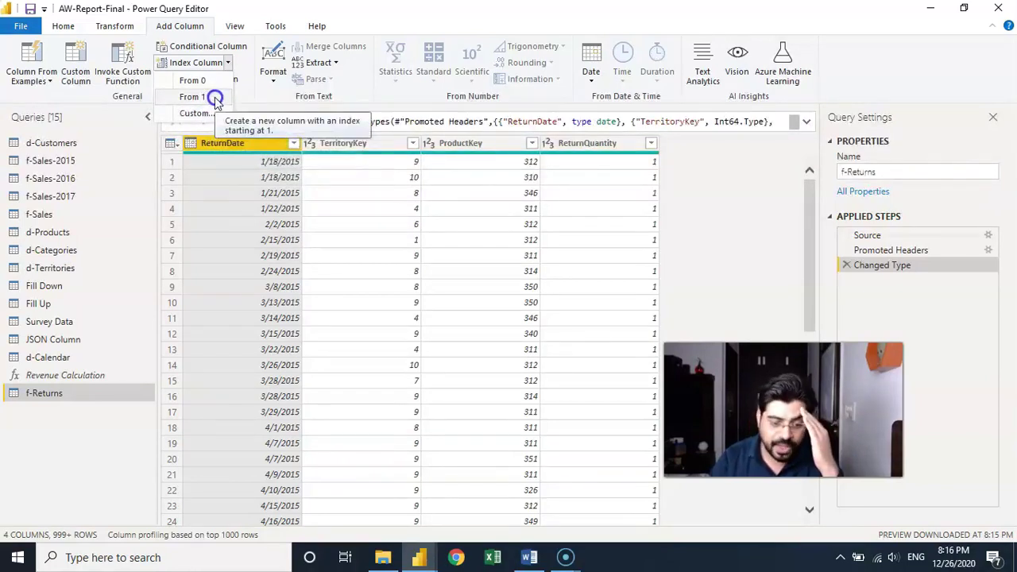
click(215, 97)
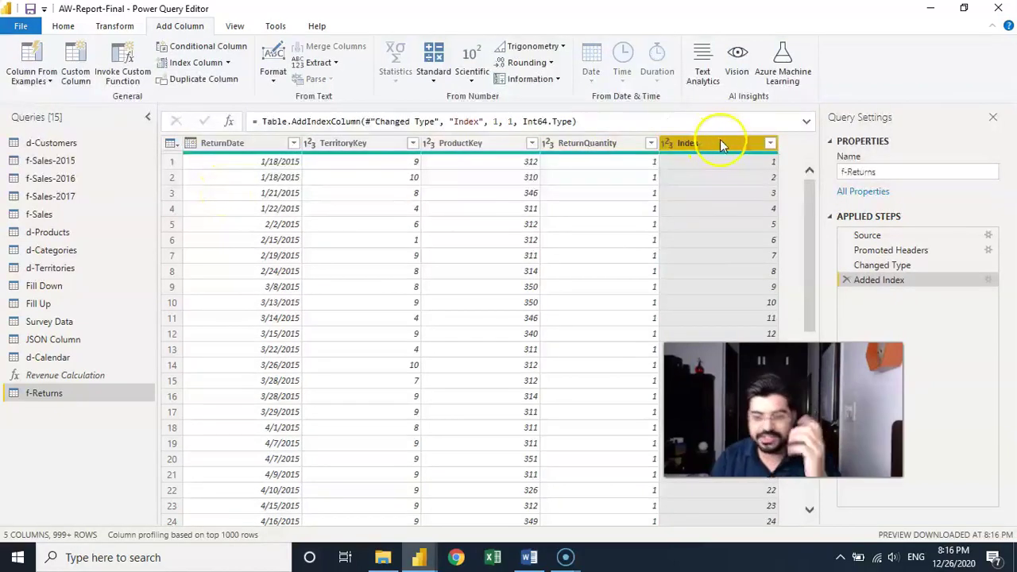
drag(720, 143, 196, 162)
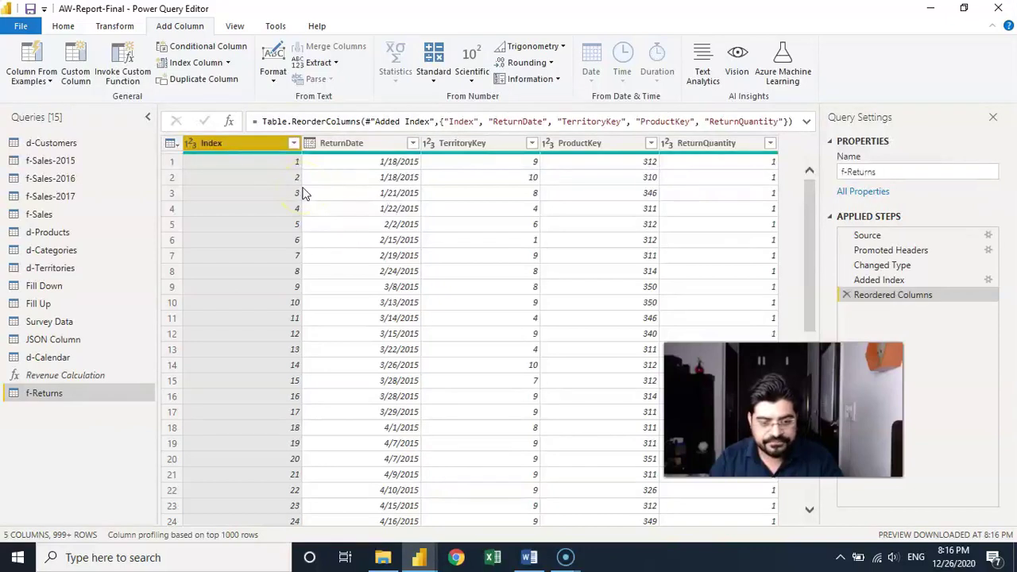
Duplicate the Index column in f-Returns
click(213, 89)
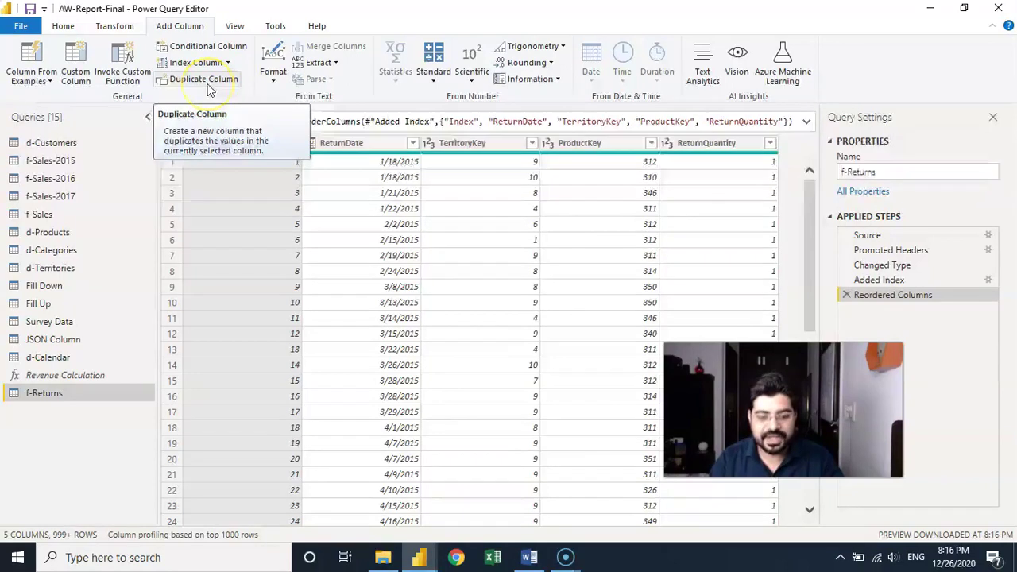
click(210, 83)
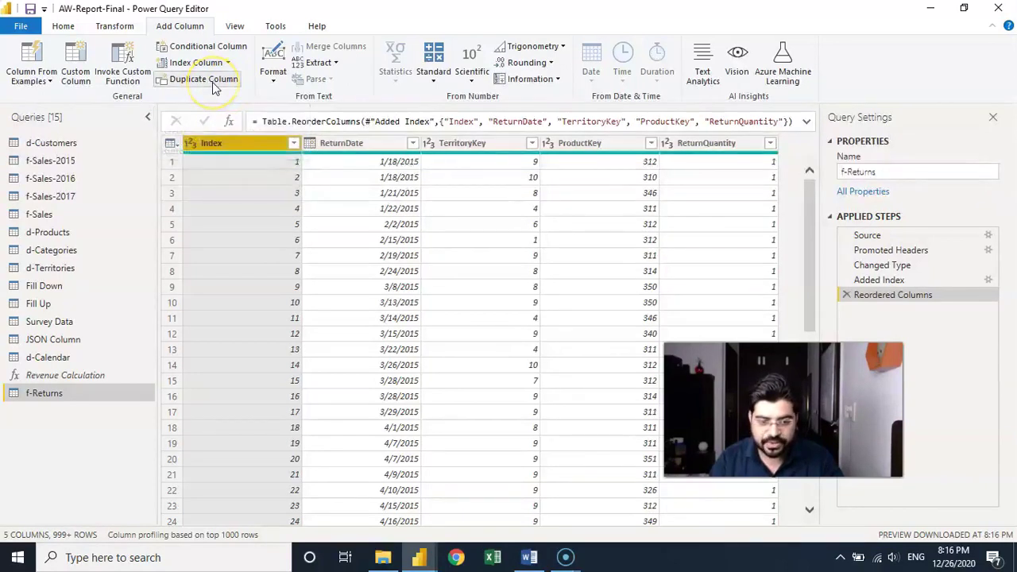
click(721, 144)
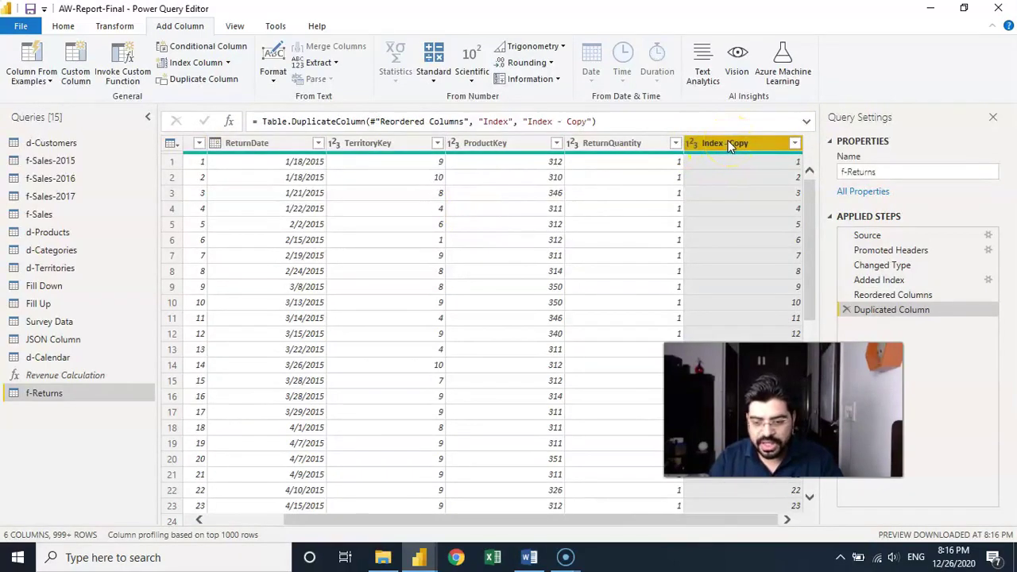
Remove the Duplicated Column, Reordered Columns and Added Index steps from the f-Returns query
click(847, 309)
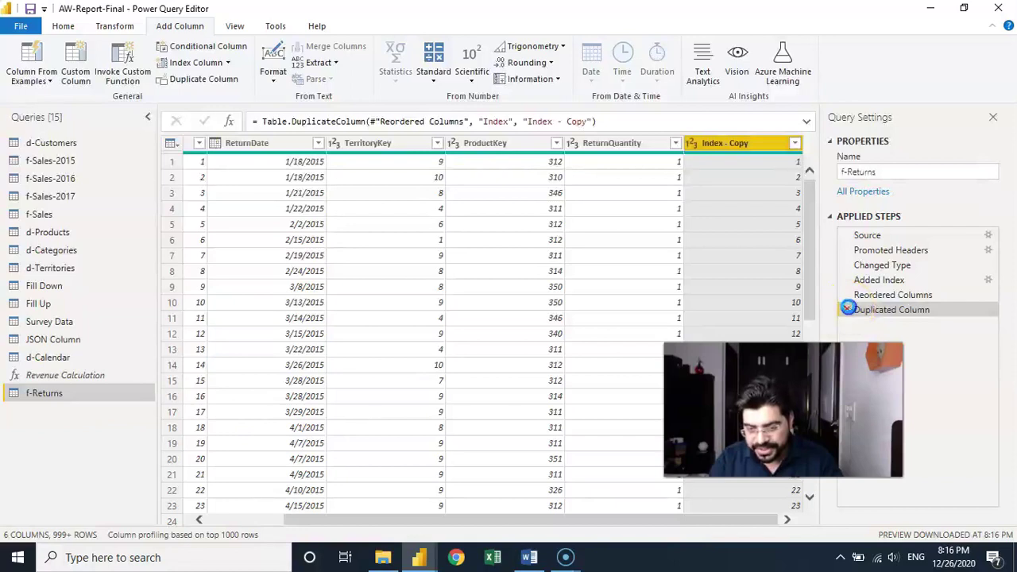
click(845, 295)
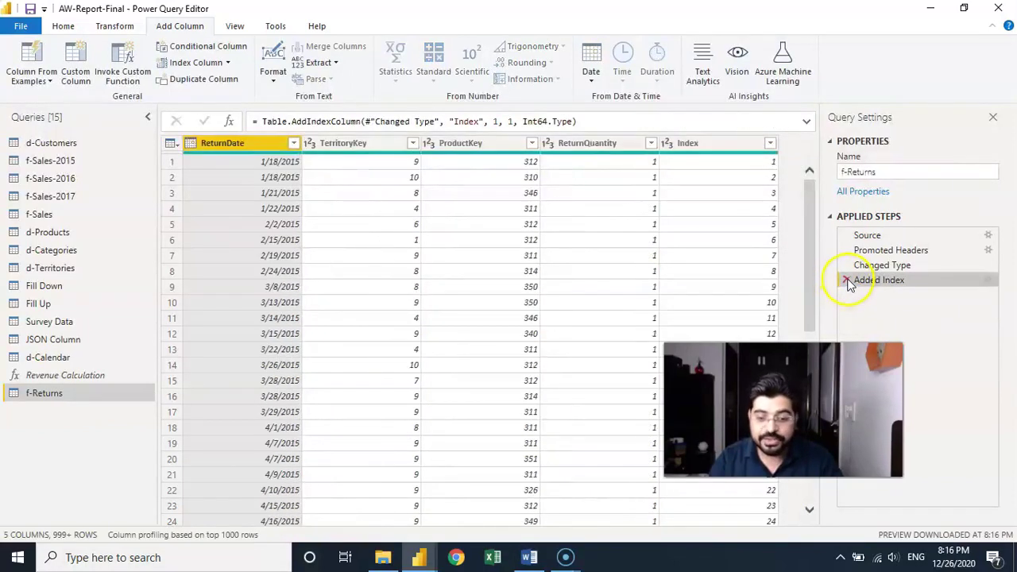
click(846, 281)
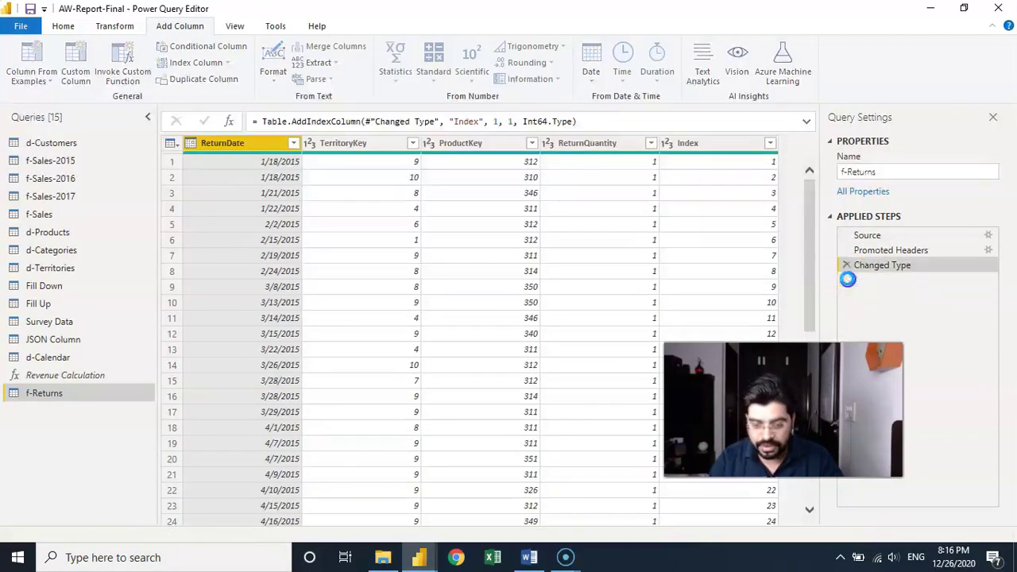